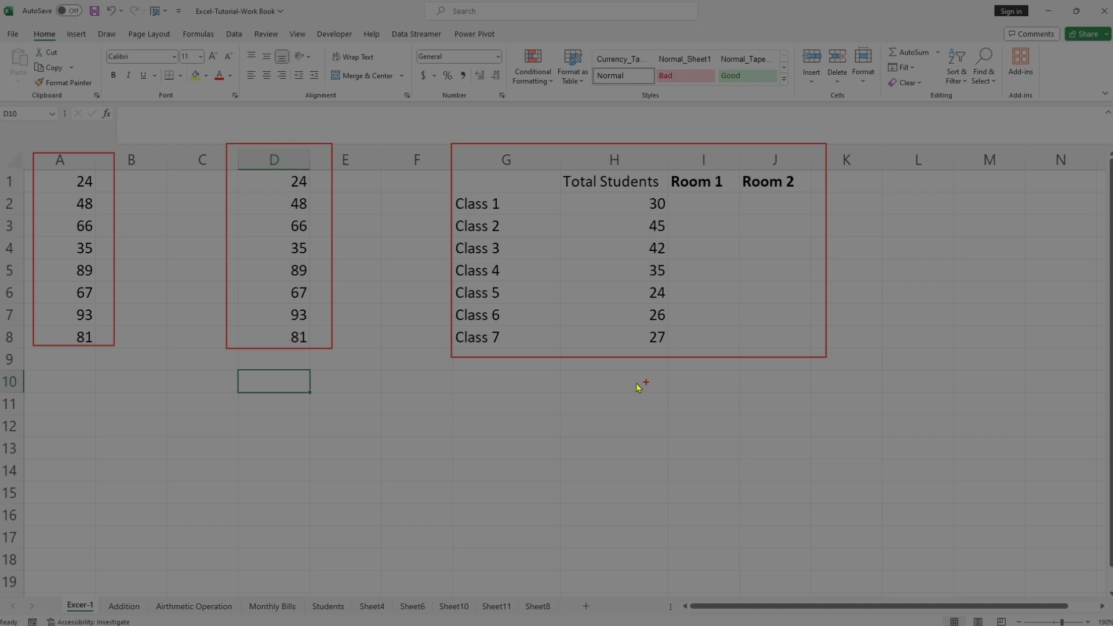
Enter the formula =24/2 in cell B1 to divide the first number using typed values
click(121, 181)
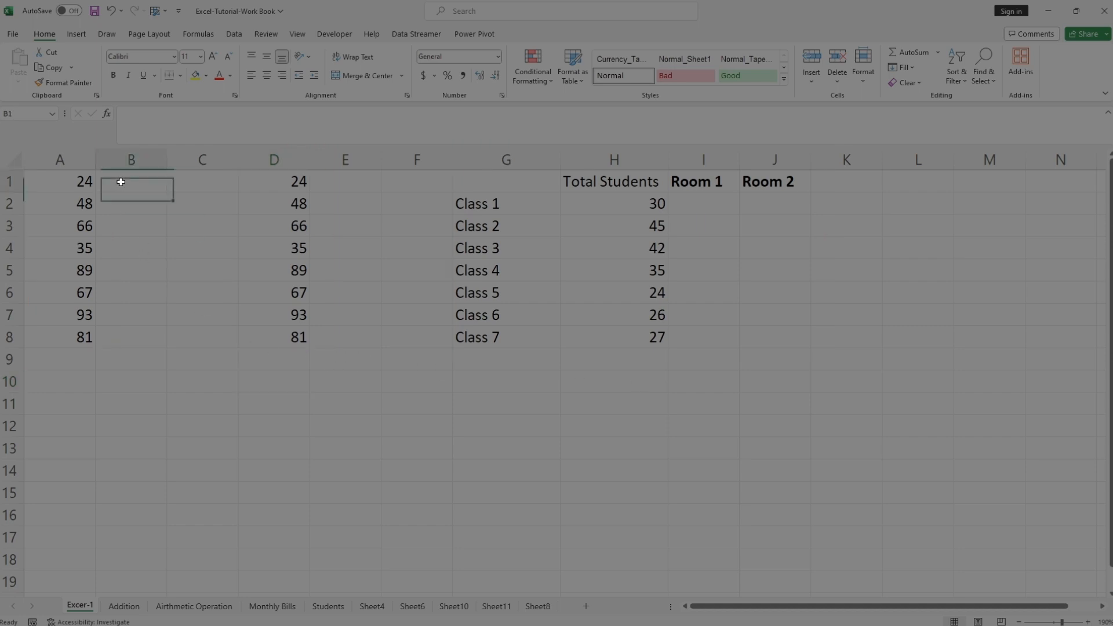
double_click(121, 181)
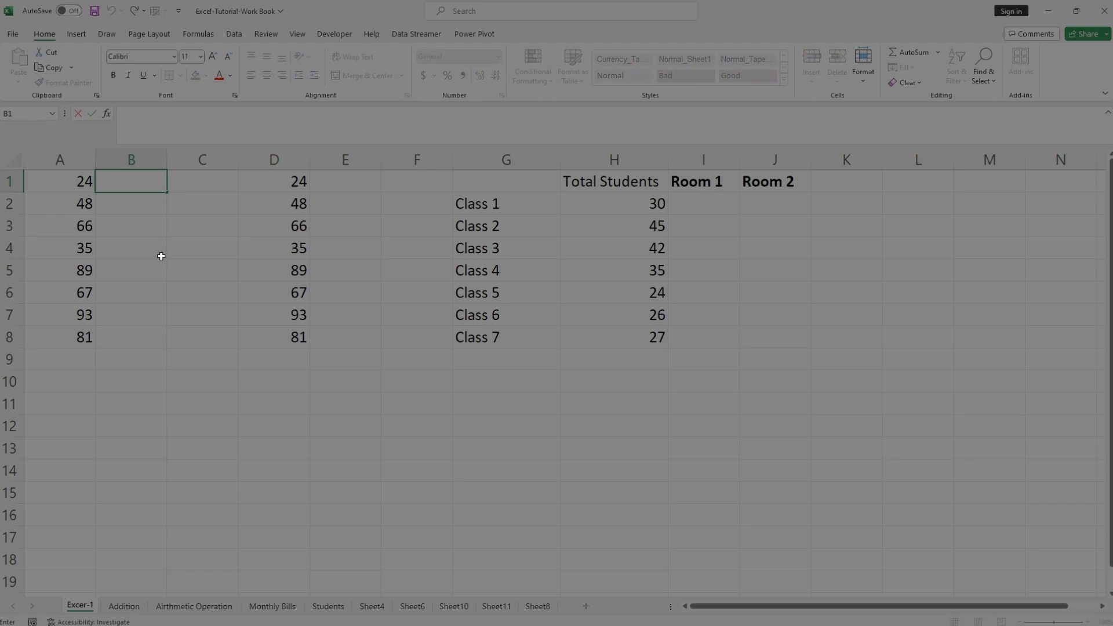
click(78, 183)
click(127, 184)
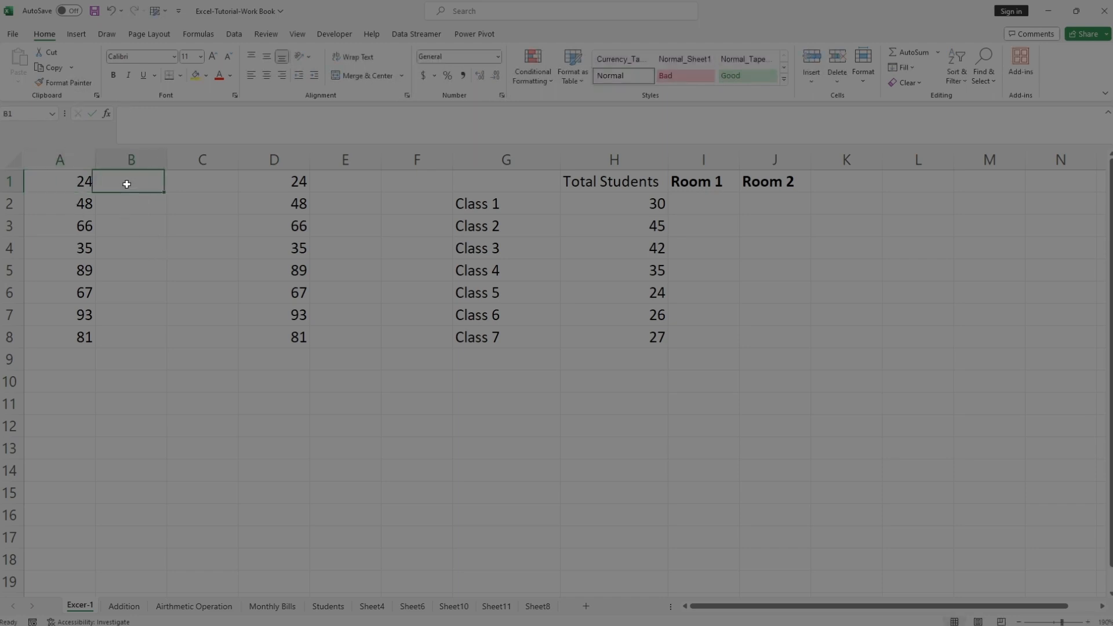
double_click(127, 184)
text(=)
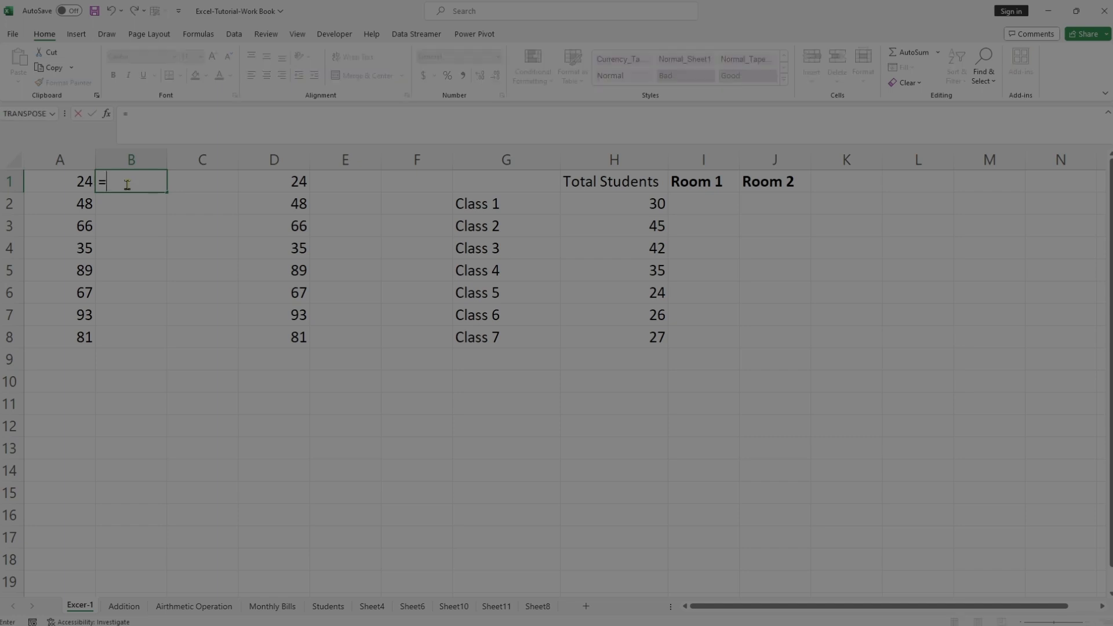
text(24/2)
key(Return)
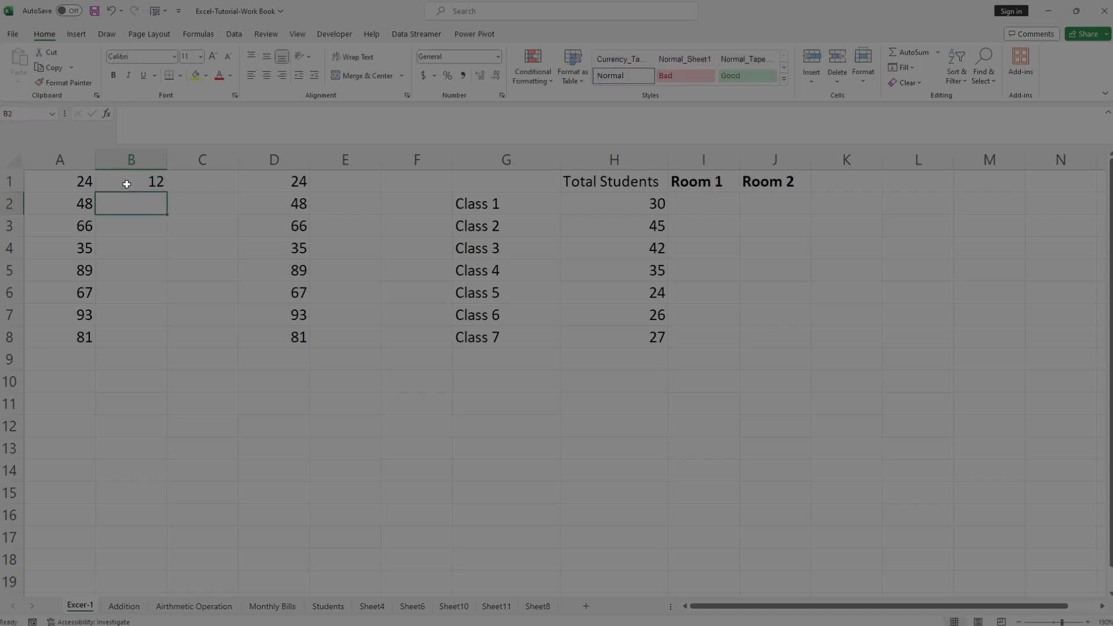
Enter the formula =48/4 in cell B2, beside the second number
double_click(123, 203)
text(=)
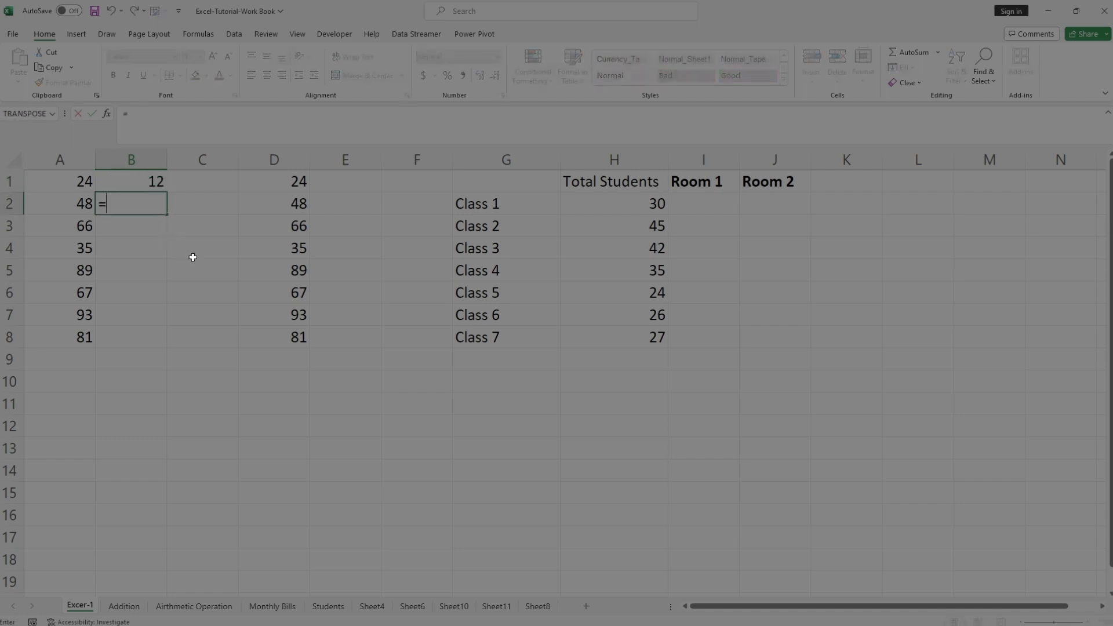
text(48/4)
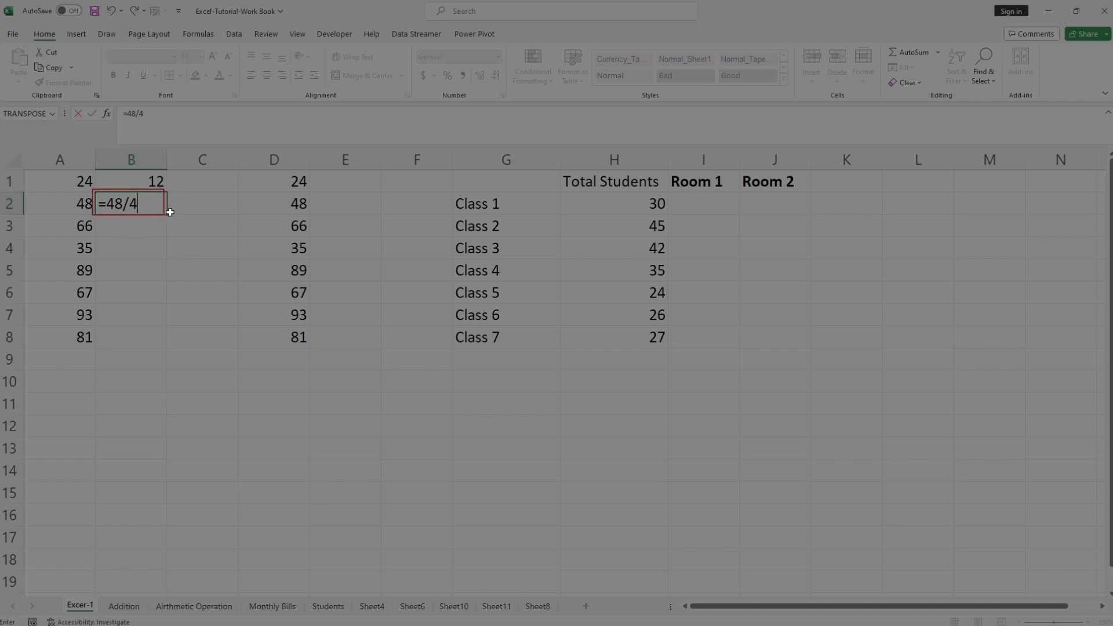
click(153, 205)
key(Return)
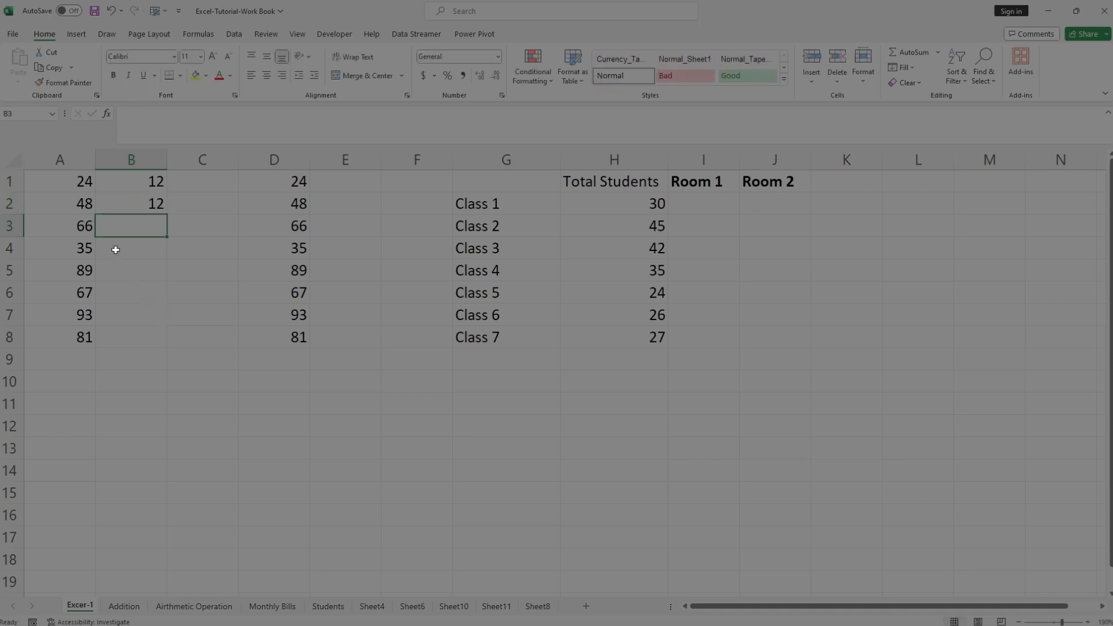
Enter the formula =66/2 in cell B3, beside the third number
double_click(131, 228)
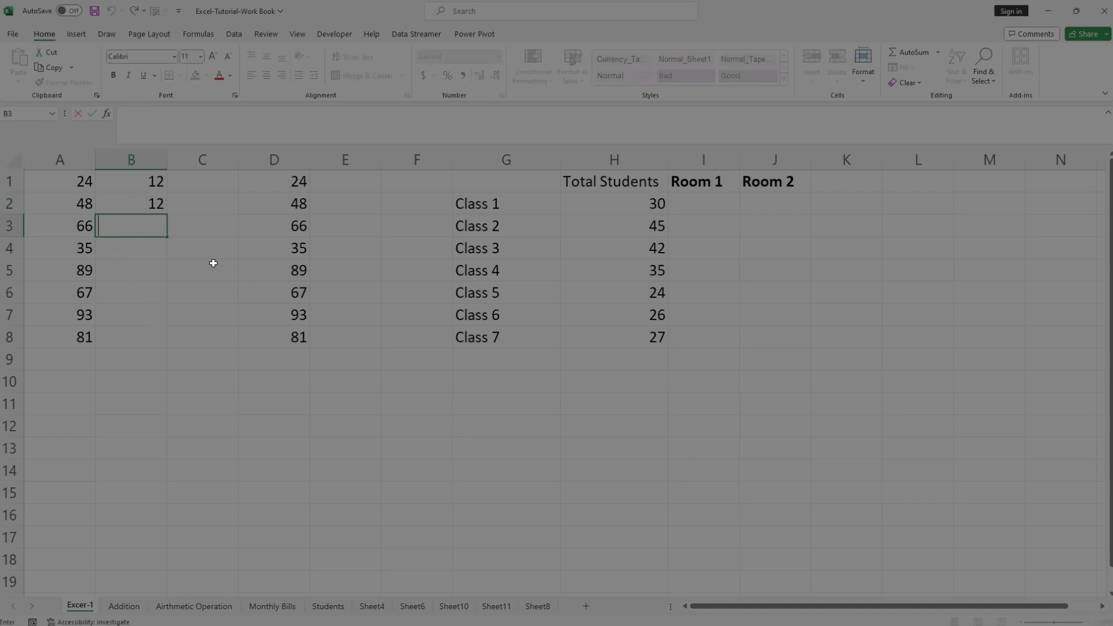
text(=66)
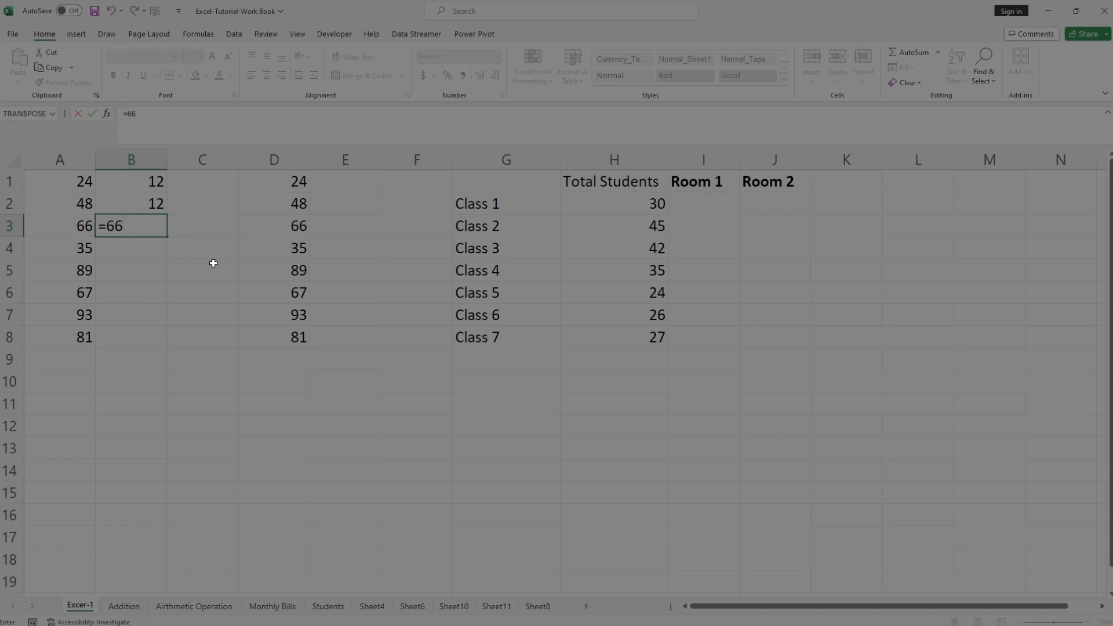
text(/2)
click(157, 301)
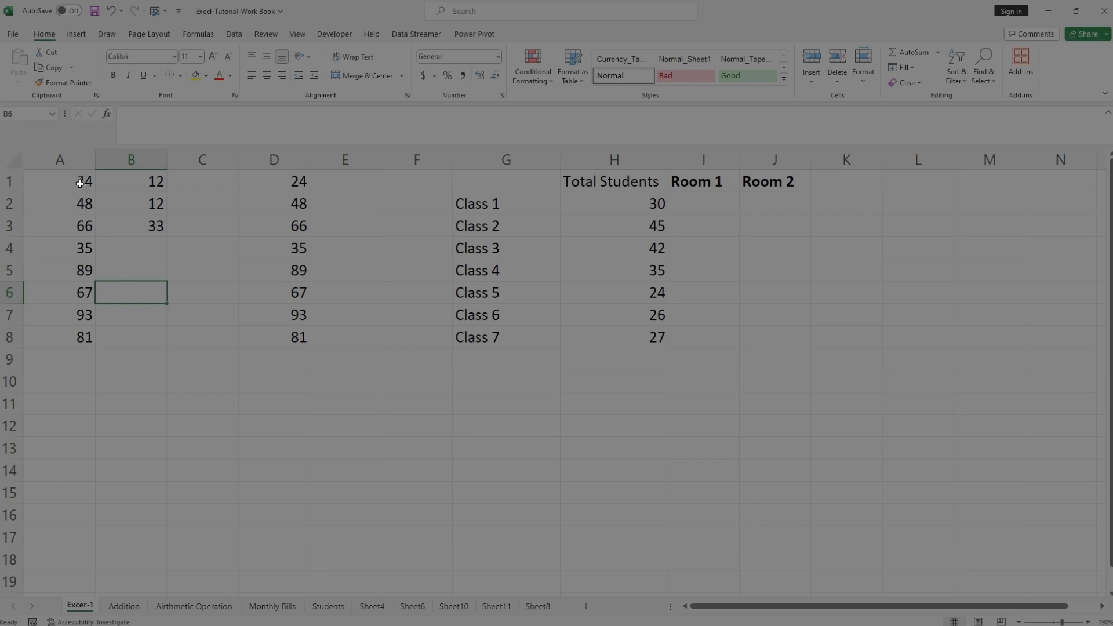
Clear the typed-value division formulas from cells B1 to B3
click(147, 184)
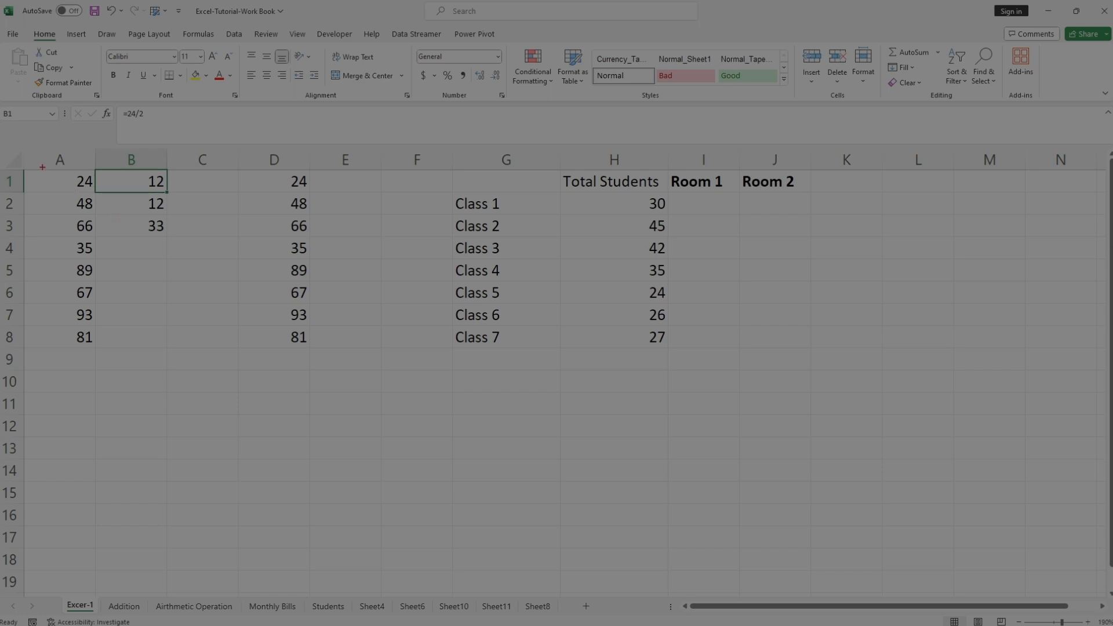
mouse_move(42, 168)
mouse_down()
mouse_move(103, 197)
mouse_move(103, 349)
mouse_up()
drag(141, 182, 148, 224)
key(Delete)
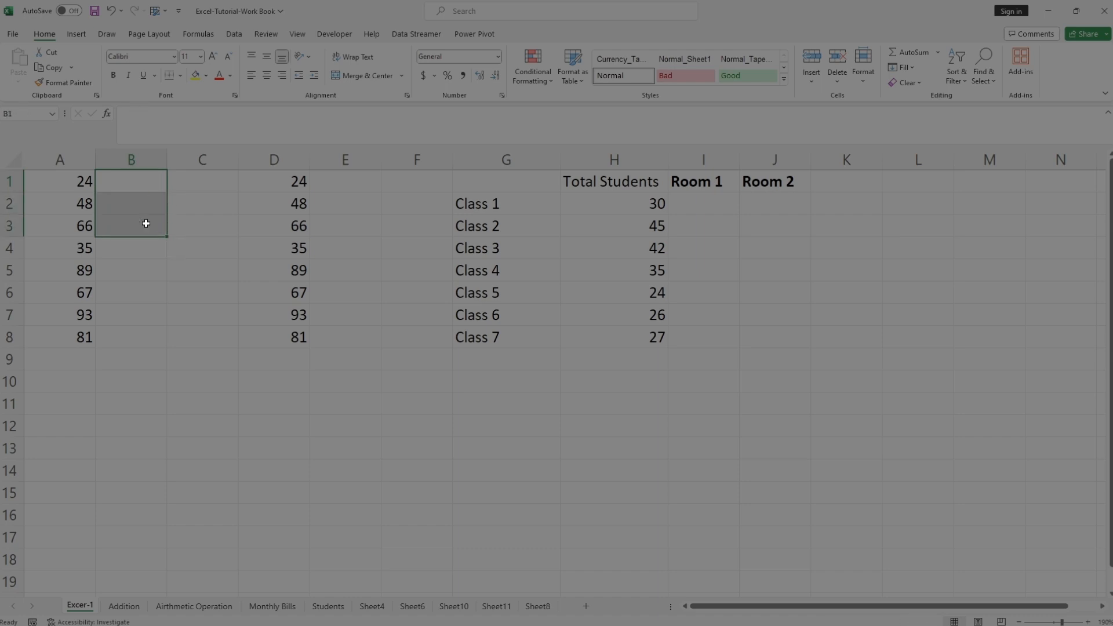
Enter the formula =A1/2 in cell B1, using a cell reference for the number being divided
double_click(137, 181)
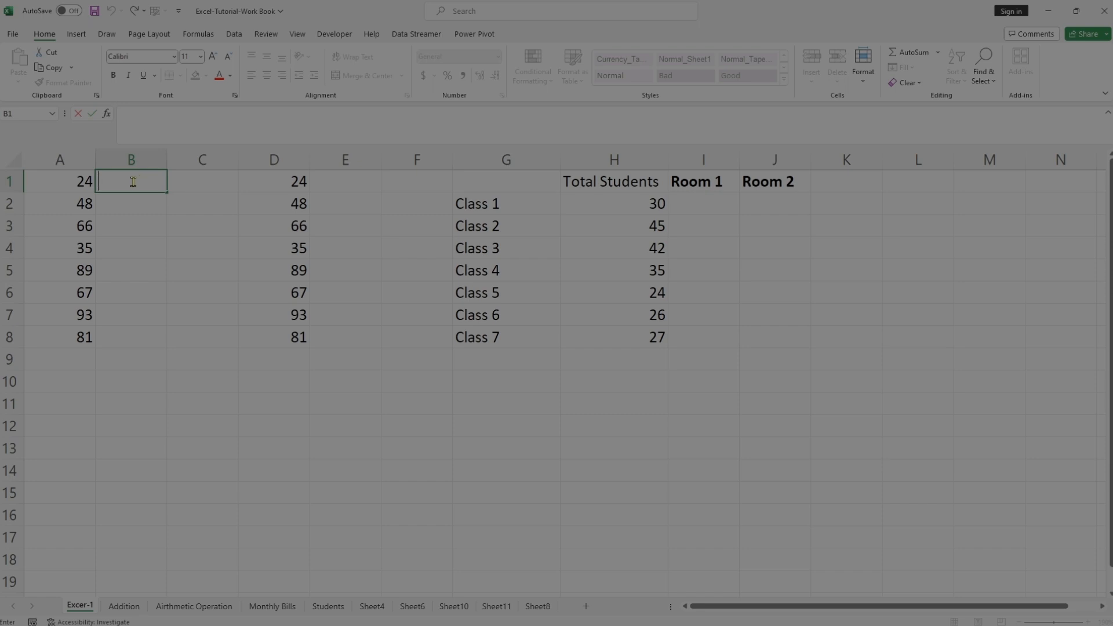
drag(62, 176, 82, 335)
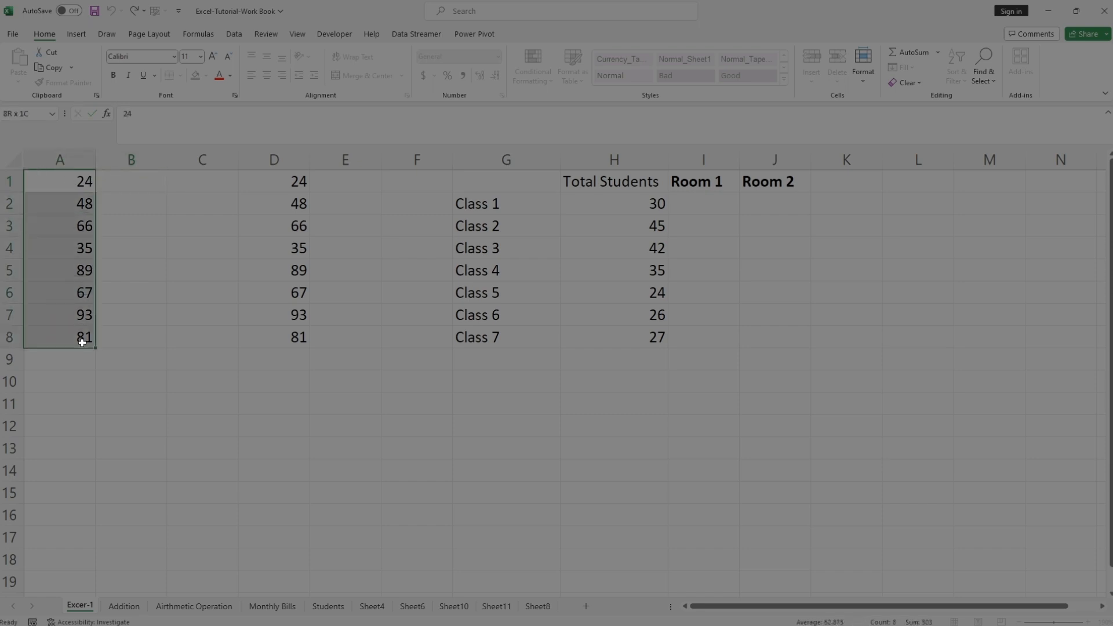
double_click(144, 182)
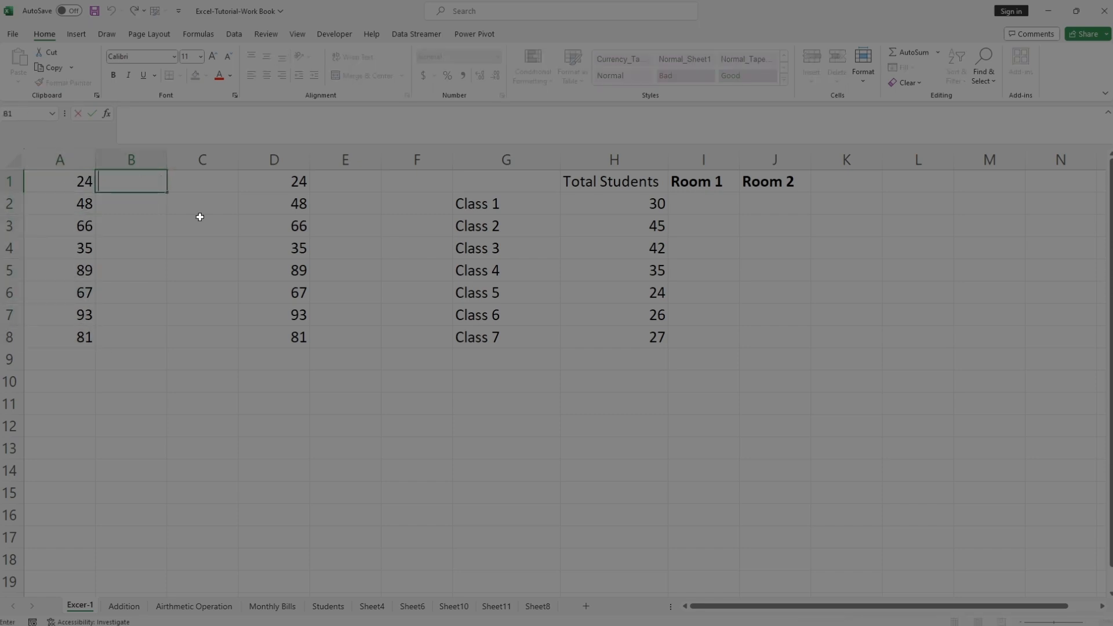
text(=)
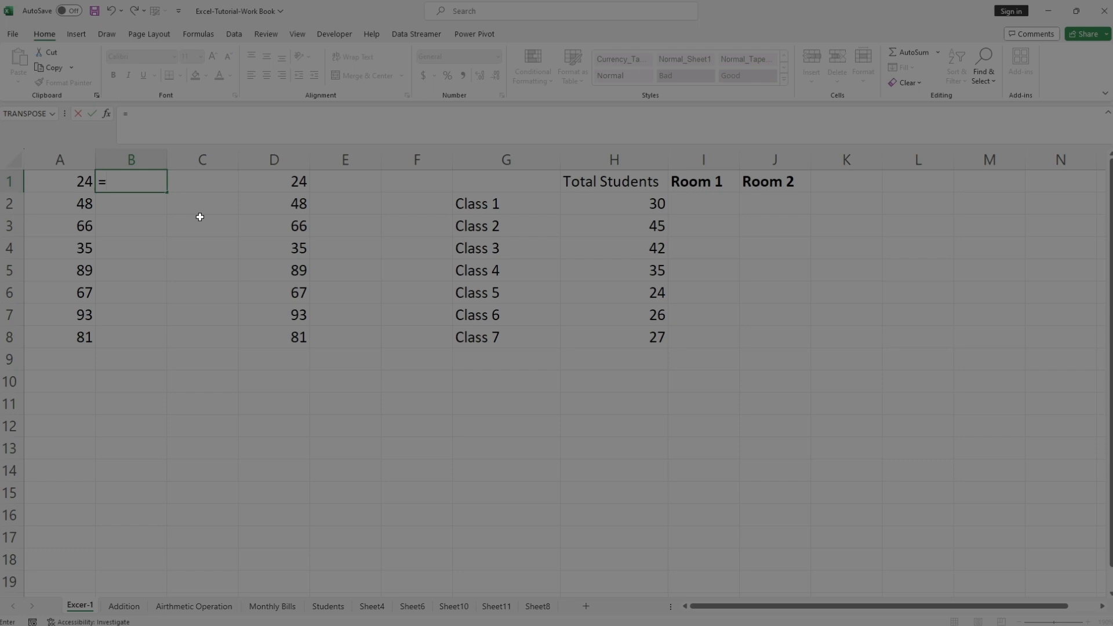
text(24)
key(BackSpace)
key(BackSpace)
click(69, 182)
click(141, 185)
text(/2)
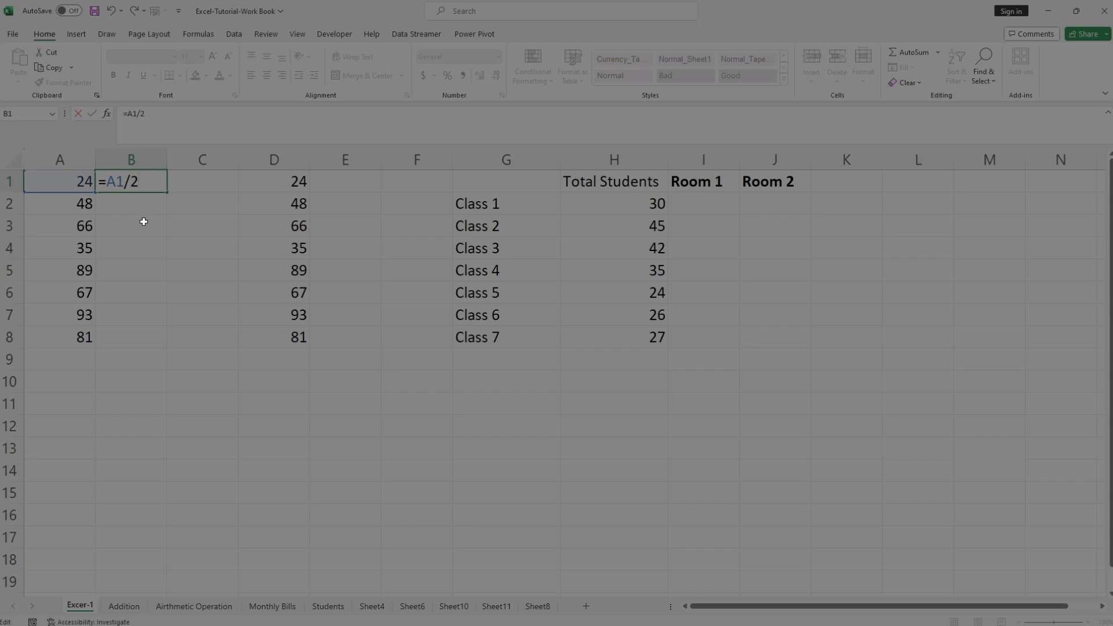
click(144, 233)
Fill the division formula from B1 down through B8 for all the numbers in column A
click(155, 182)
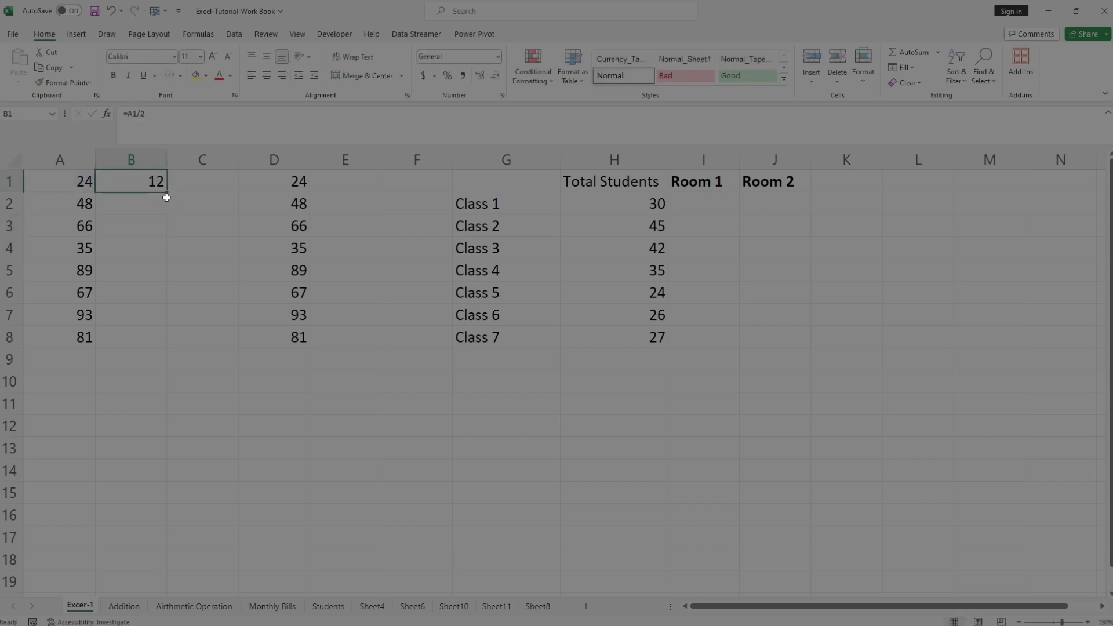
drag(168, 195, 169, 345)
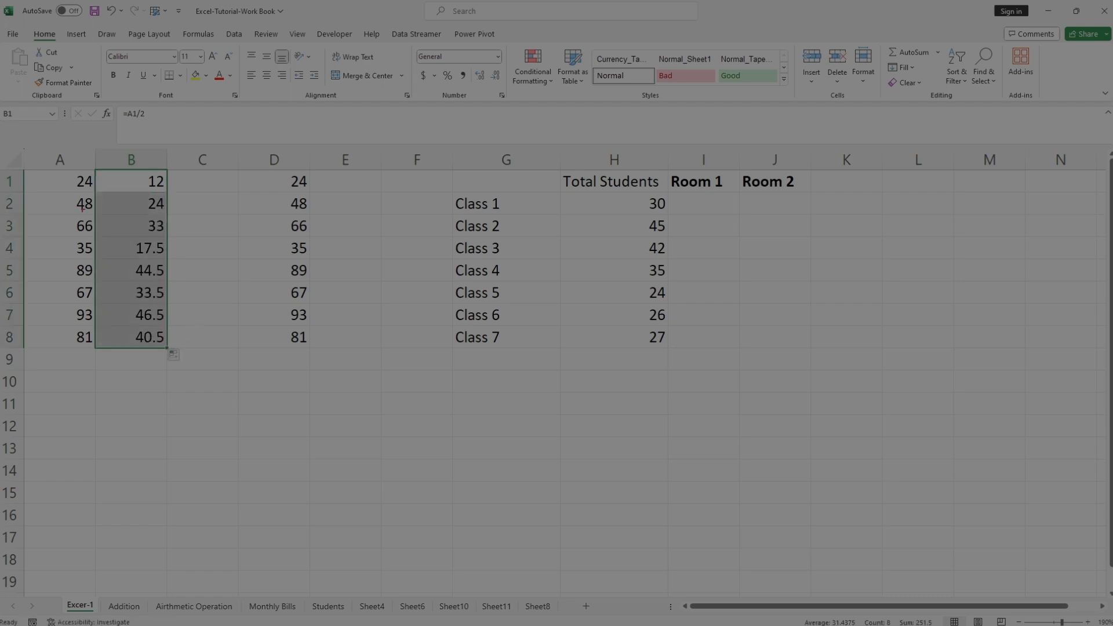
mouse_move(44, 167)
mouse_down()
mouse_move(105, 180)
mouse_move(178, 265)
mouse_move(179, 341)
mouse_move(97, 350)
mouse_up()
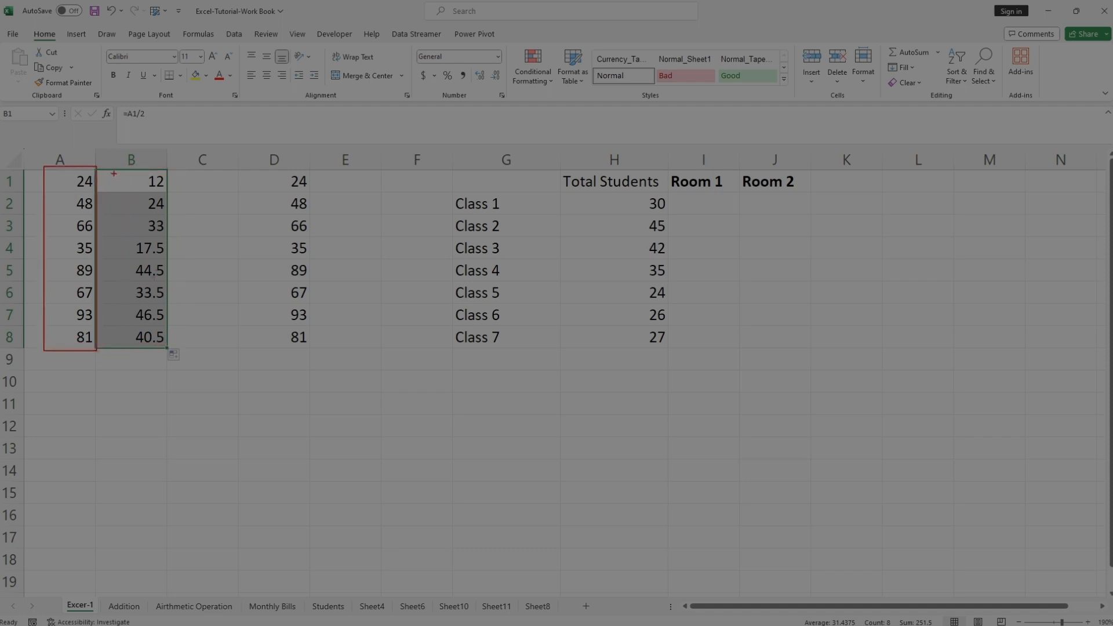
mouse_move(114, 173)
mouse_down()
mouse_move(172, 273)
mouse_move(174, 346)
mouse_up()
key(Escape)
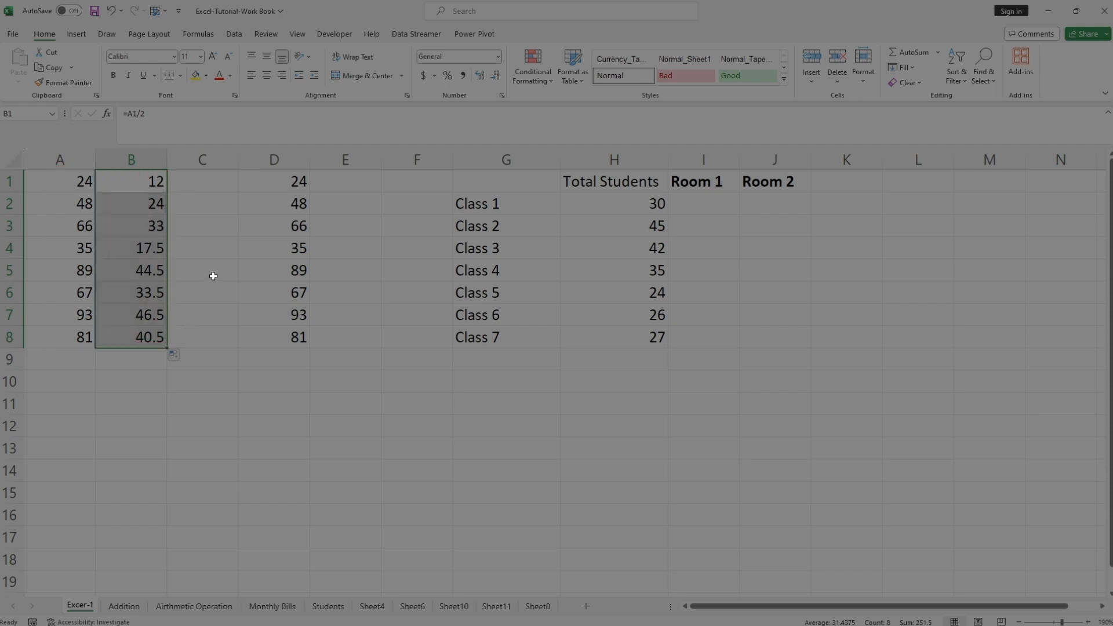
Inspect the filled formulas in B8, B6 and B1 and compare their cell references and results with column A
click(214, 276)
click(149, 335)
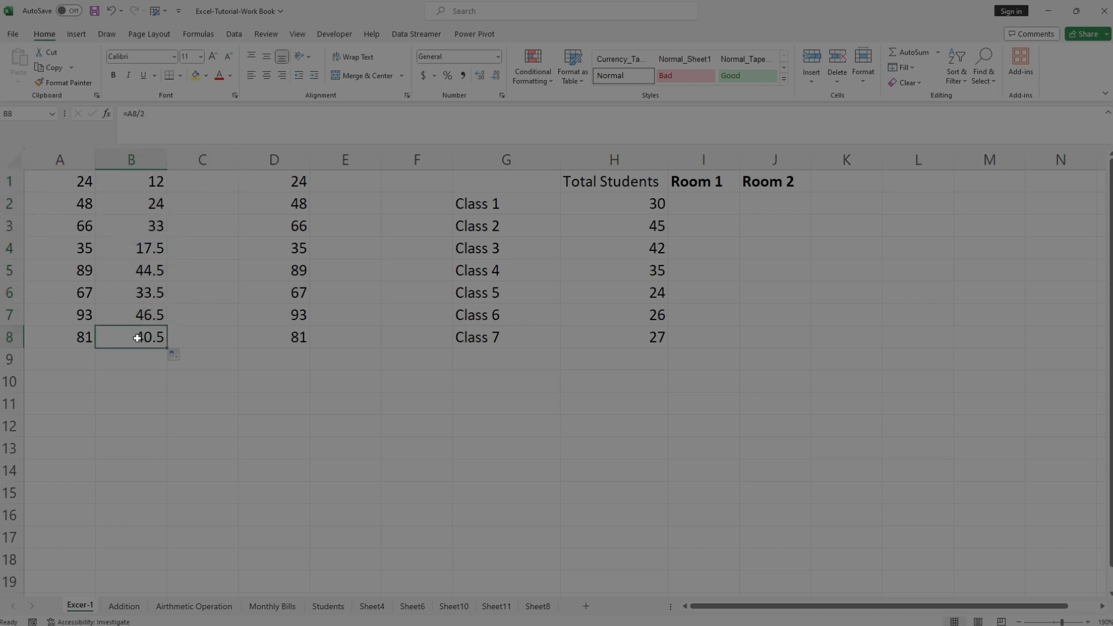
click(149, 297)
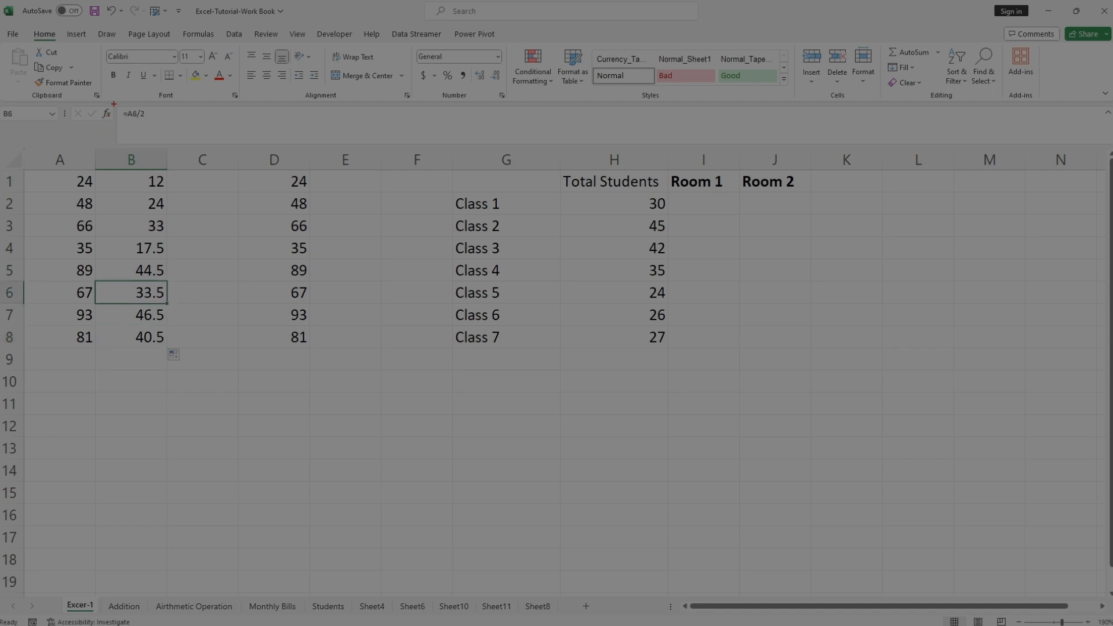
drag(114, 104, 160, 126)
mouse_move(39, 151)
mouse_down()
mouse_move(83, 158)
mouse_move(90, 173)
mouse_up()
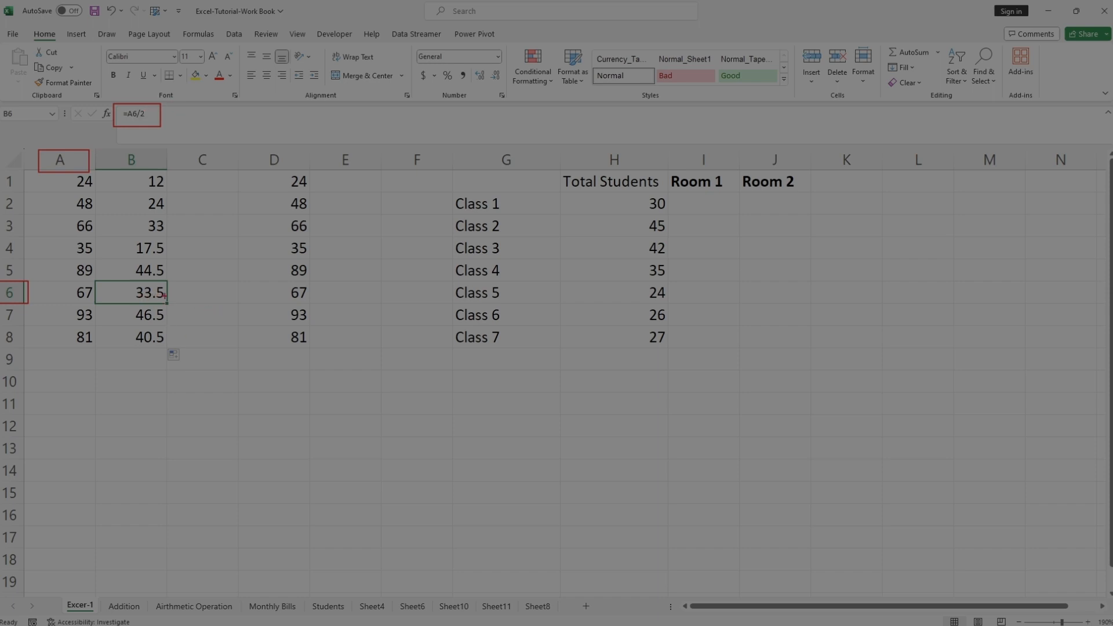
key(ctrl+Up)
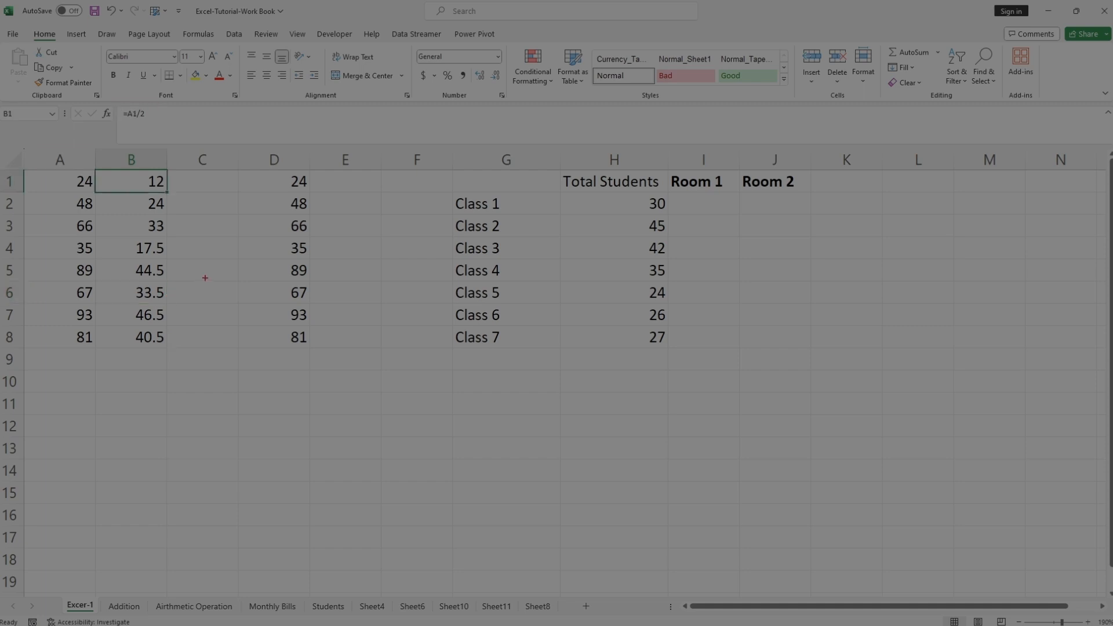
mouse_move(30, 150)
mouse_down()
mouse_move(98, 184)
mouse_move(98, 343)
mouse_up()
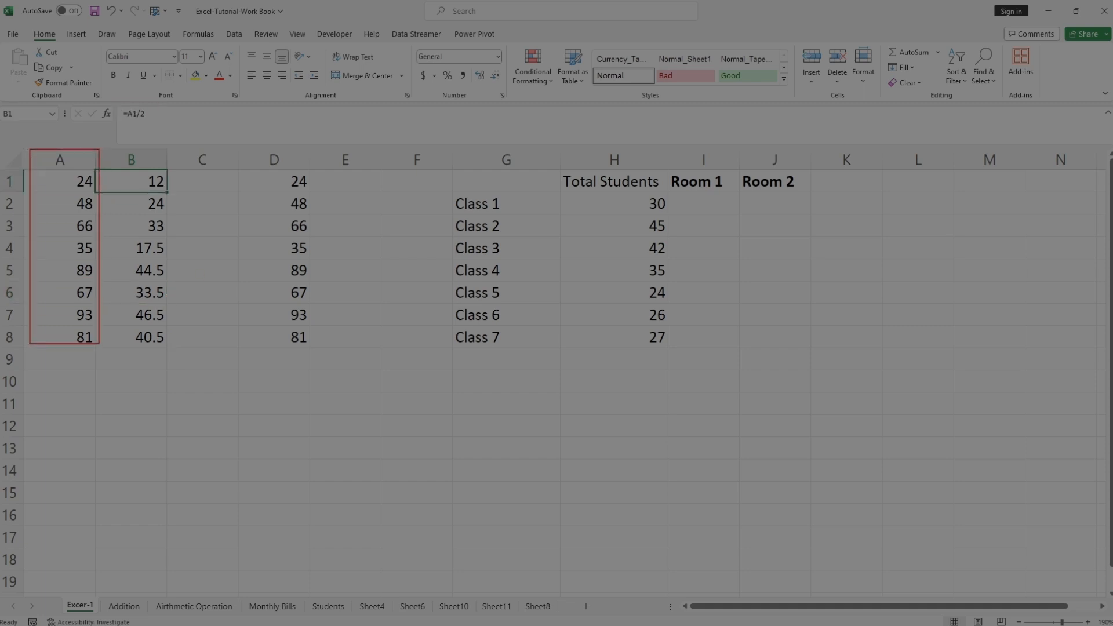
mouse_move(107, 236)
mouse_down()
mouse_move(169, 278)
mouse_move(170, 346)
mouse_up()
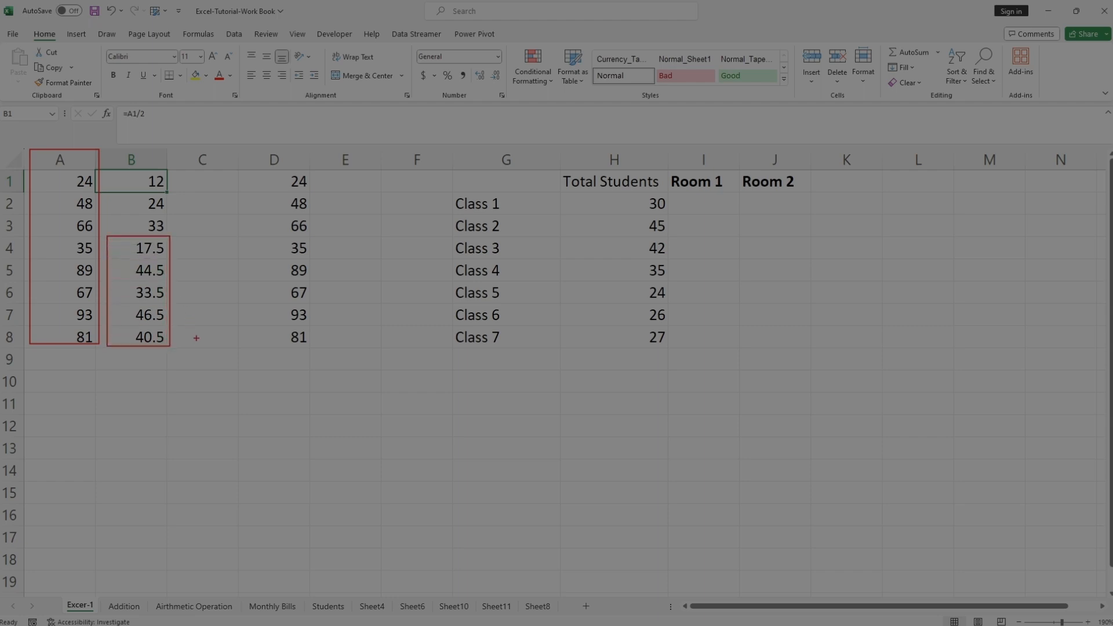
key(Escape)
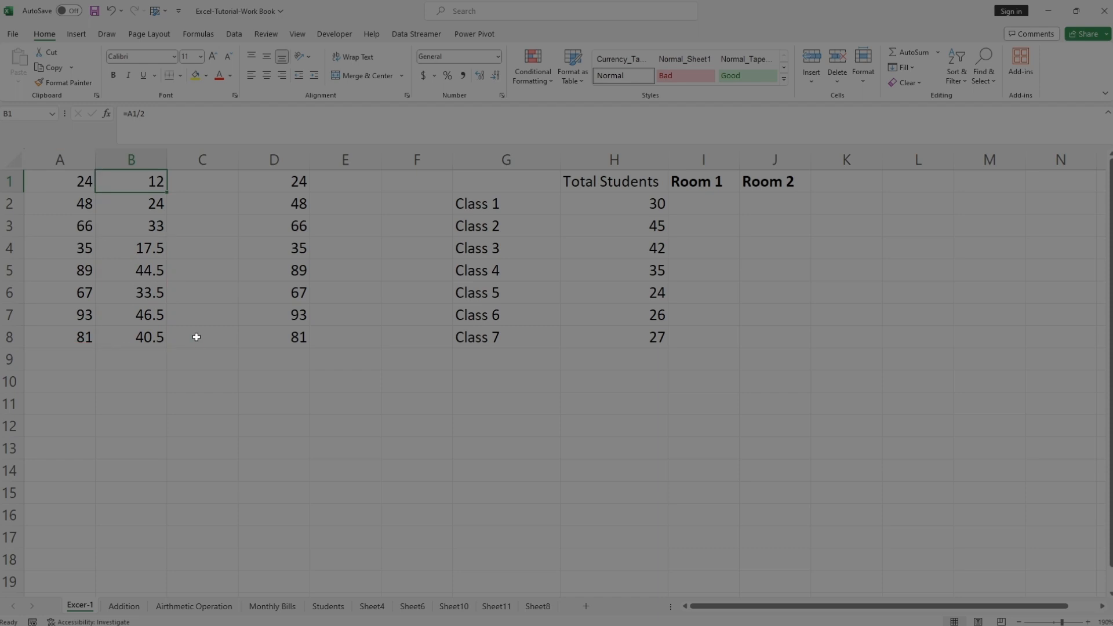
Enter the formula =QUOTIENT(A1,2) in cell C1, referencing A1 as the numerator
click(200, 181)
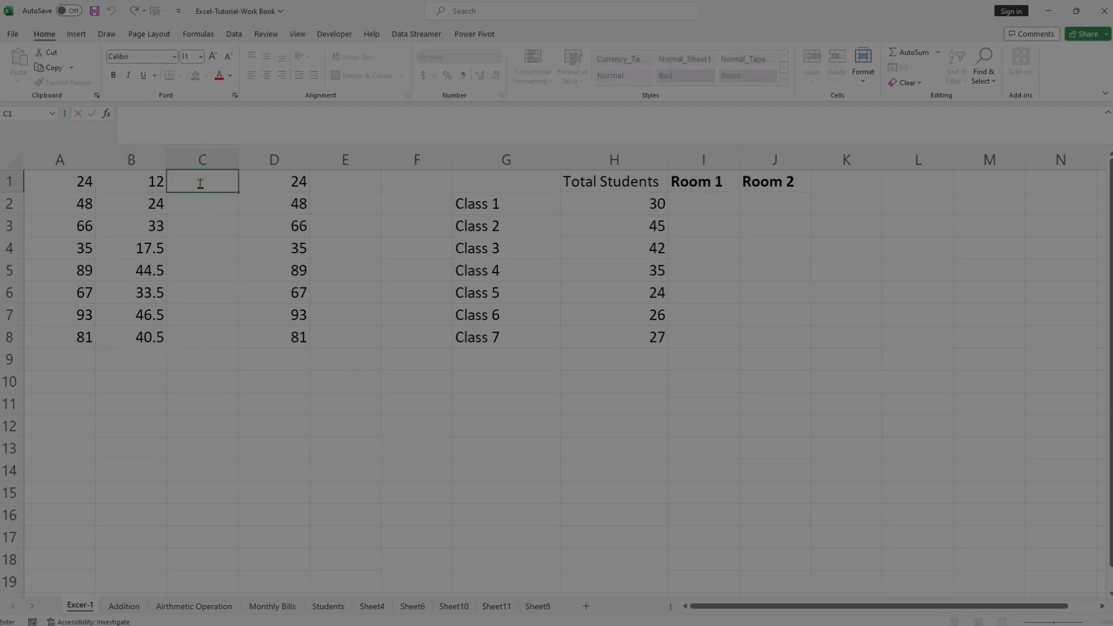
text(=)
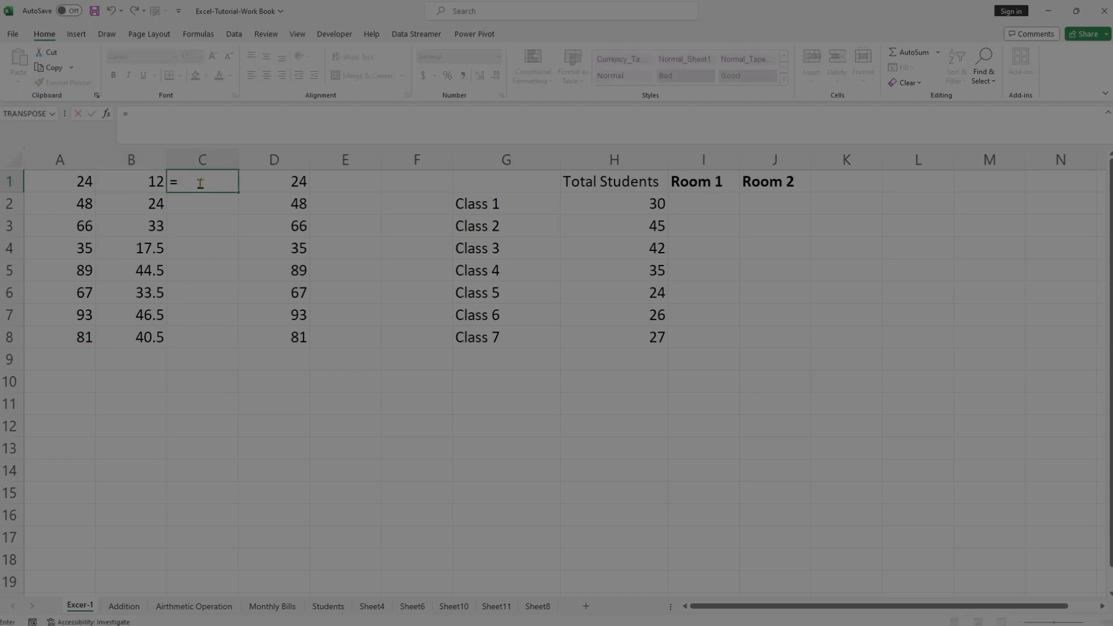
text(Quti)
key(BackSpace)
key(BackSpace)
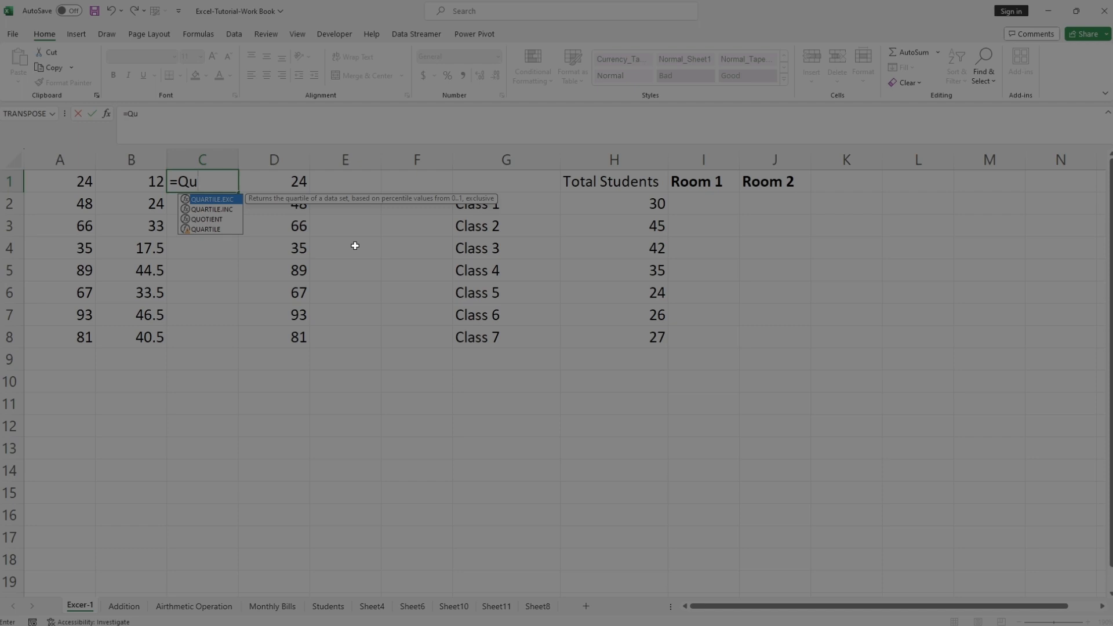
text(o)
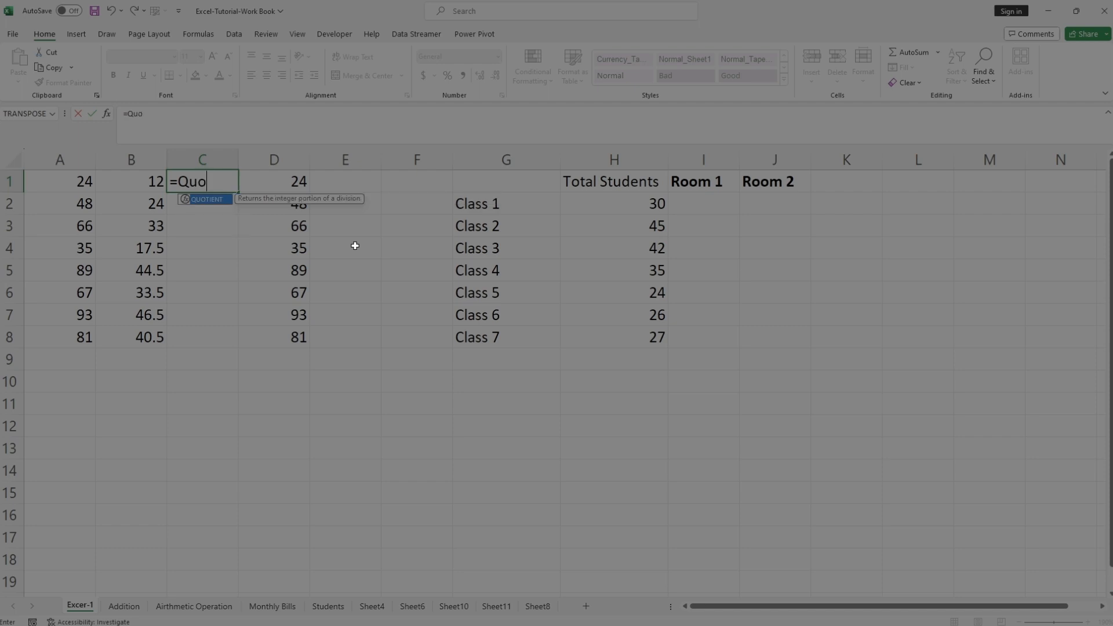
key(Tab)
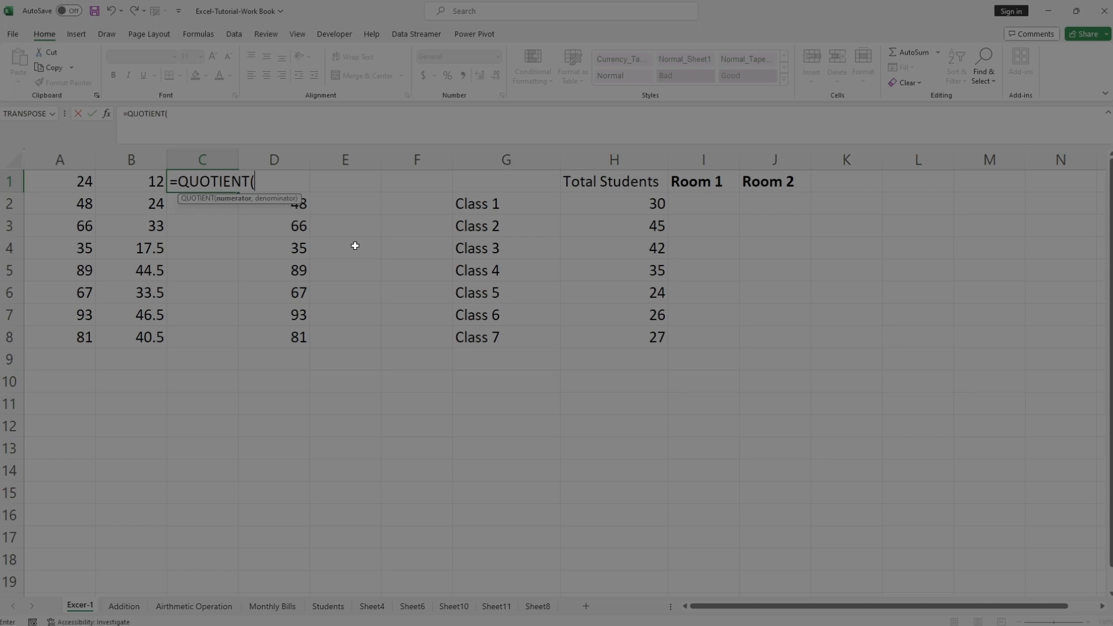
click(73, 183)
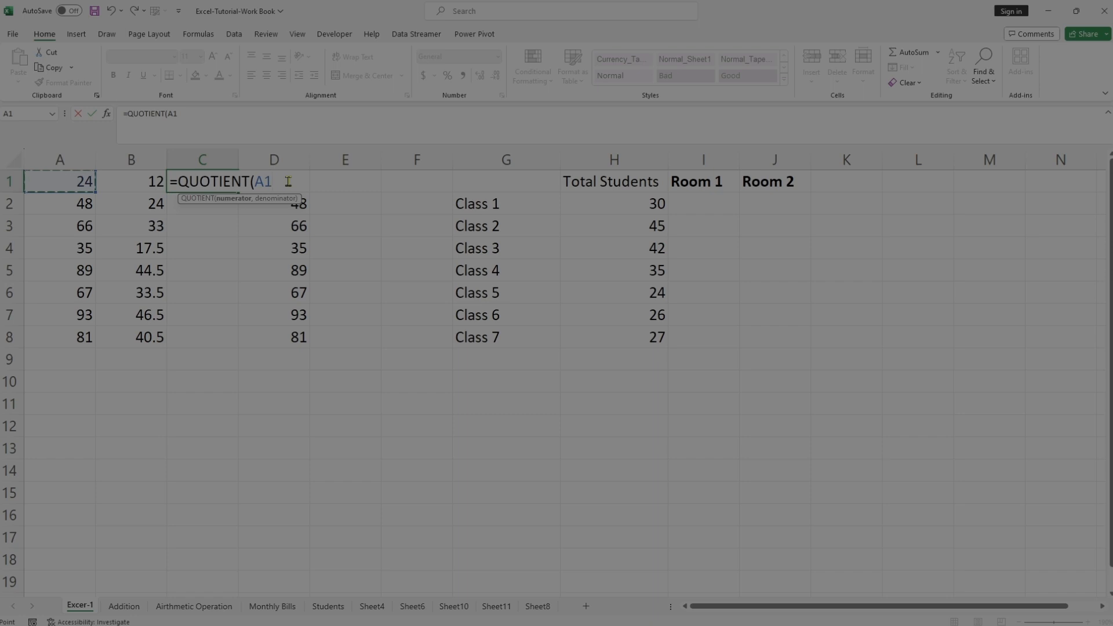
text(,2))
key(Return)
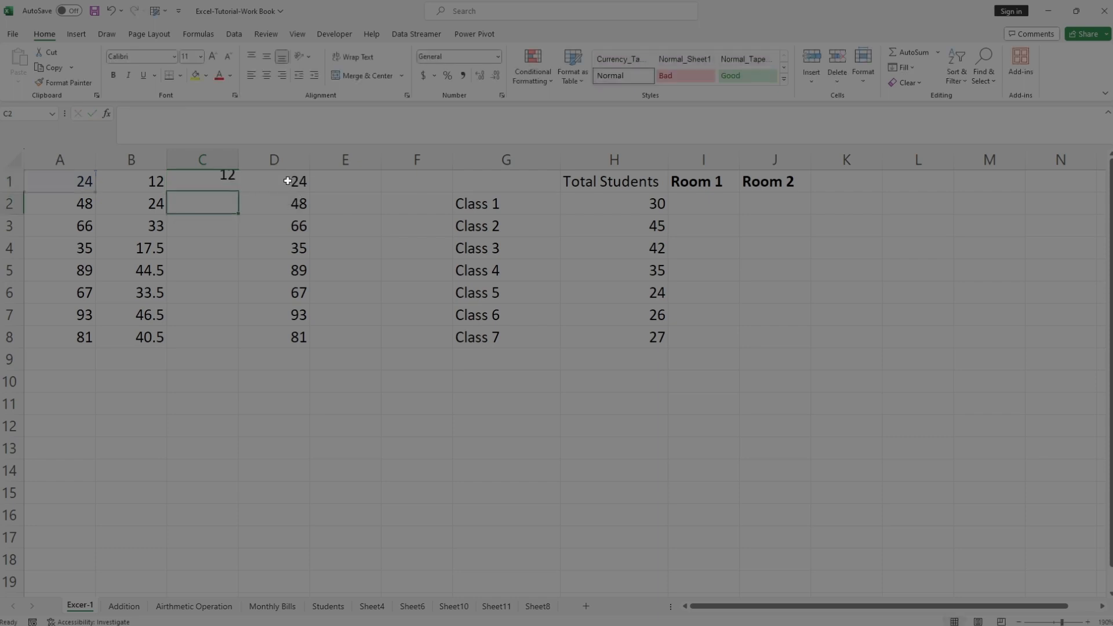
Fill the QUOTIENT formula from C1 down through C8 for all the numbers in column A
click(246, 238)
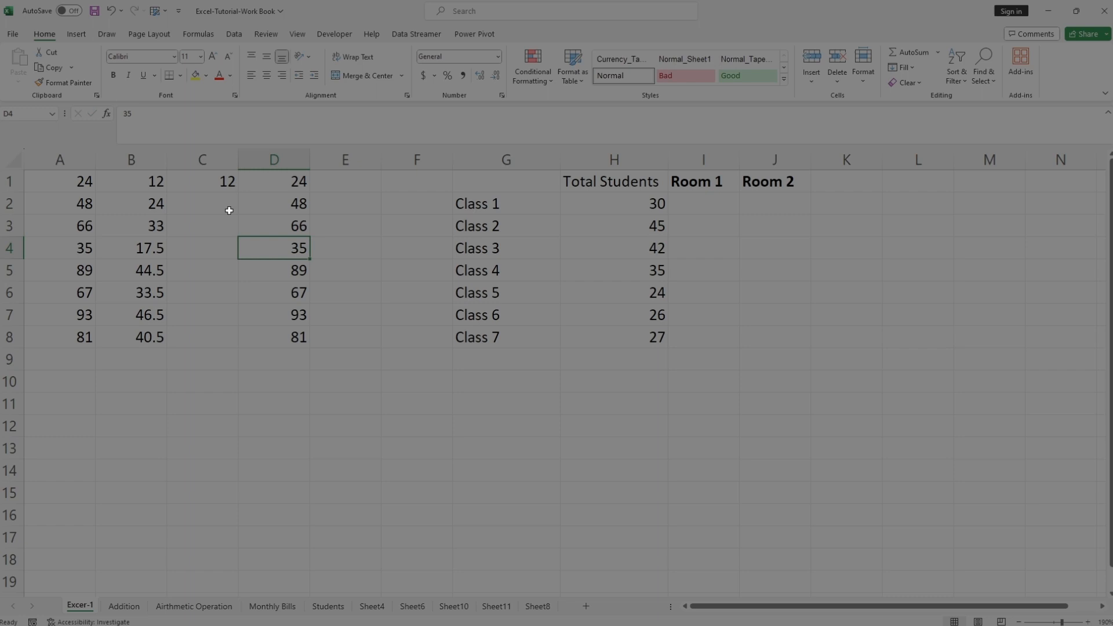
click(221, 181)
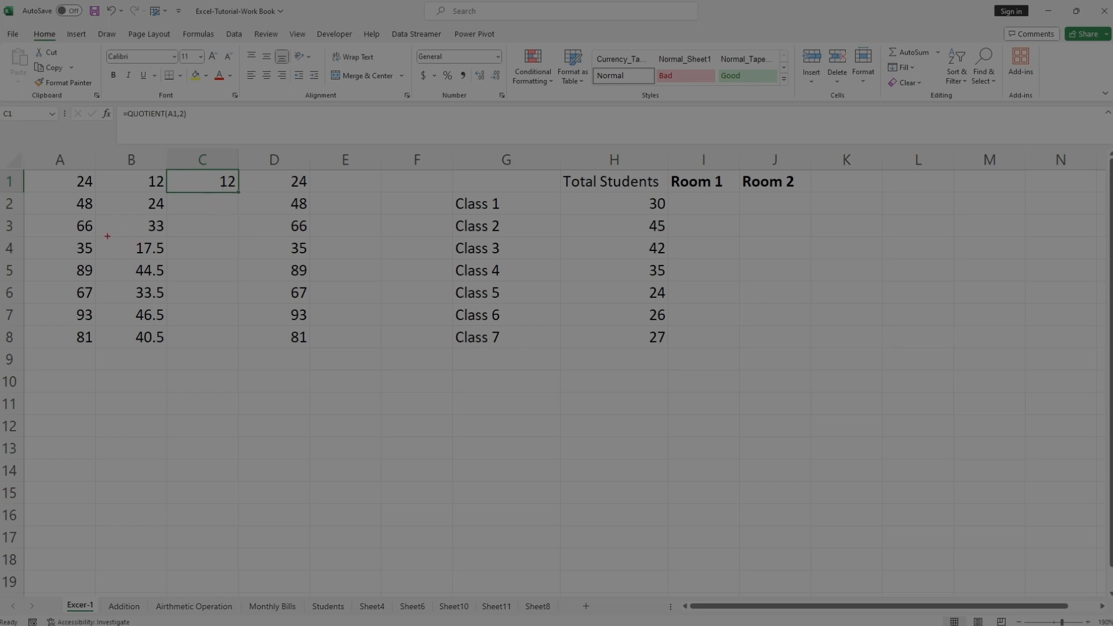
mouse_move(107, 236)
mouse_down()
mouse_move(168, 280)
mouse_move(169, 343)
mouse_up()
drag(239, 195, 235, 347)
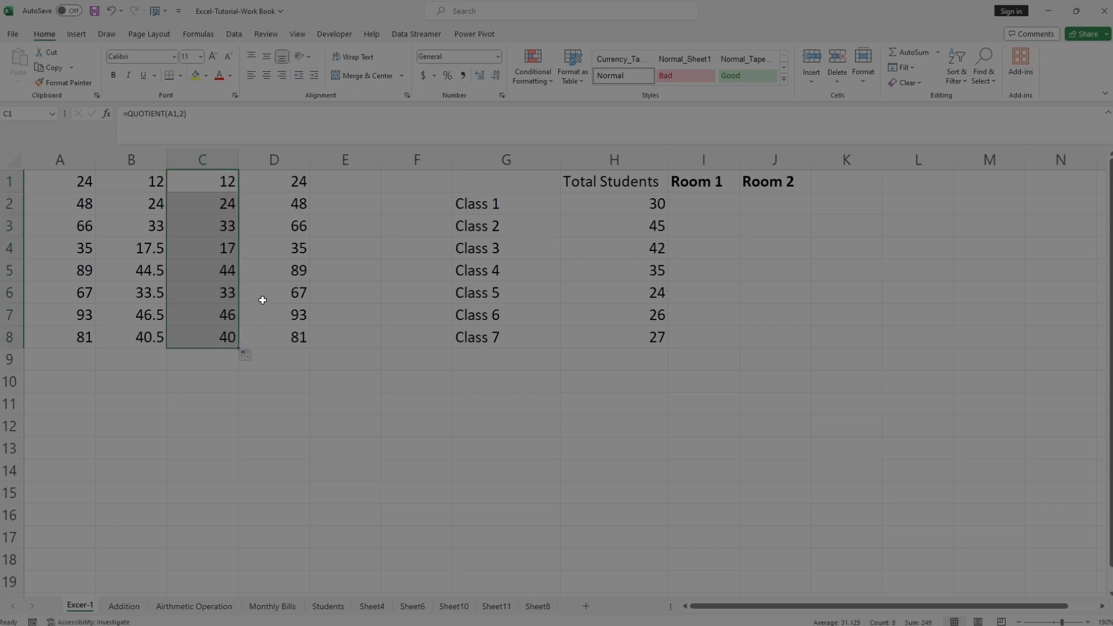
Compare the division results in B4 to B8 with the QUOTIENT results in C4 to C8, and check the formula in B1
key(ctrl+2)
mouse_move(119, 237)
mouse_down()
mouse_move(231, 251)
mouse_move(241, 348)
mouse_up()
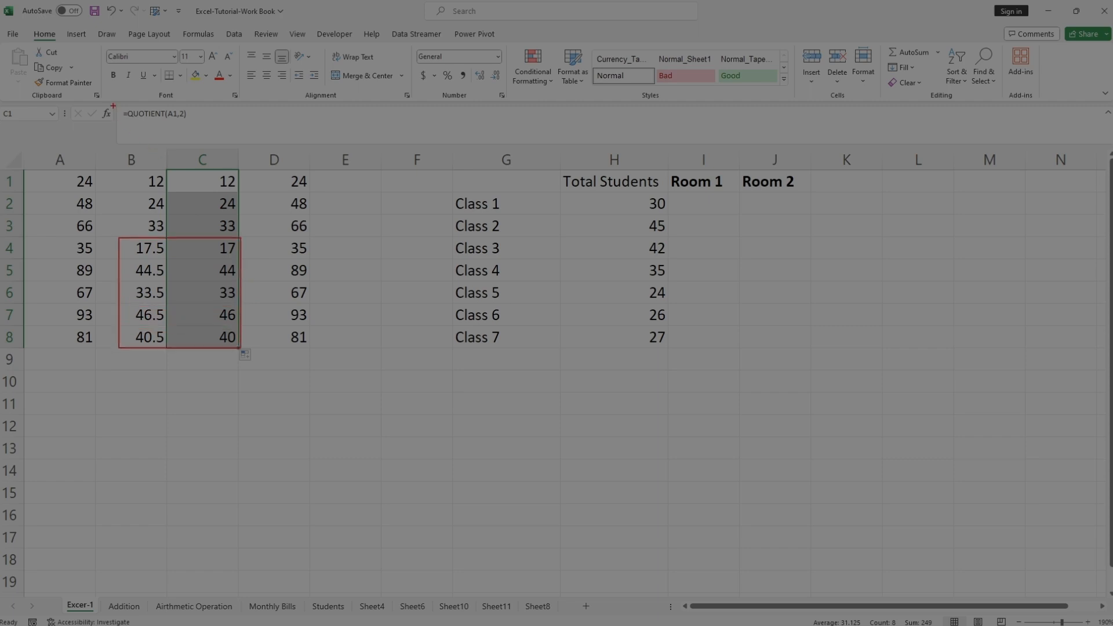
drag(113, 105, 206, 130)
mouse_move(119, 237)
mouse_down()
mouse_move(167, 251)
mouse_move(168, 348)
mouse_up()
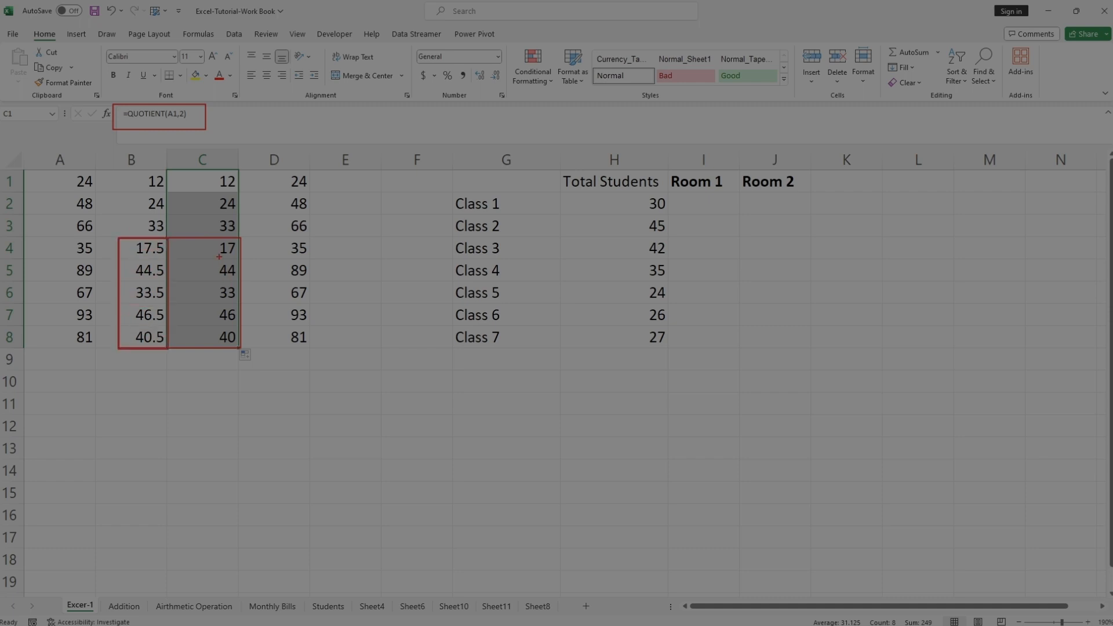
mouse_move(193, 238)
mouse_down()
mouse_move(235, 243)
mouse_move(240, 348)
mouse_up()
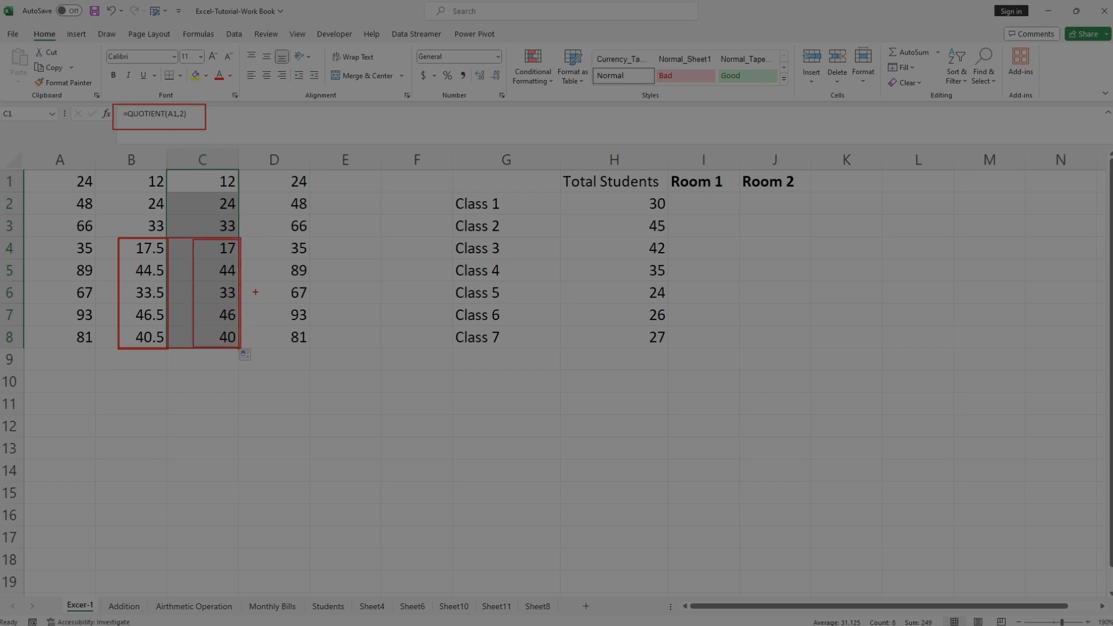
key(Escape)
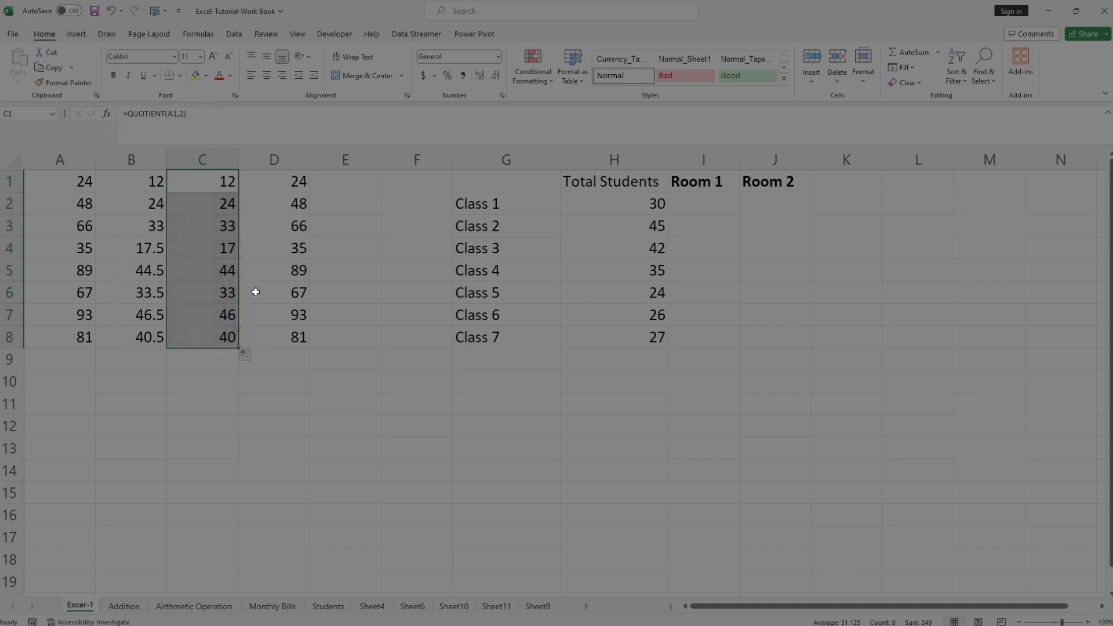
click(256, 292)
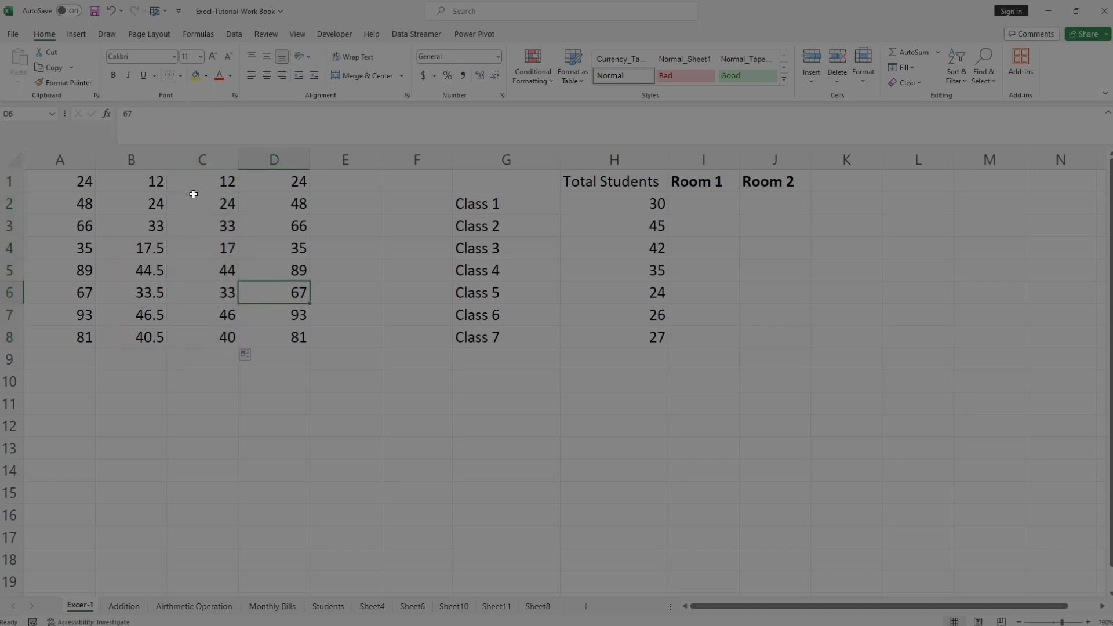
click(154, 179)
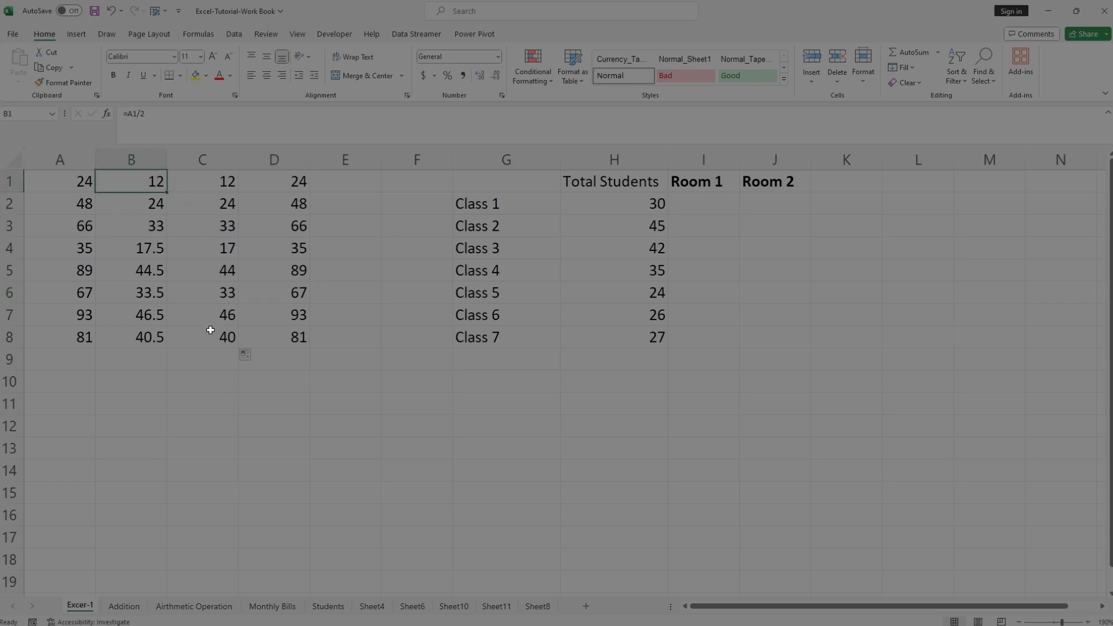
Highlight the numbers in cells D1 to D8 with a yellow fill color
click(295, 182)
drag(295, 180, 299, 337)
click(196, 77)
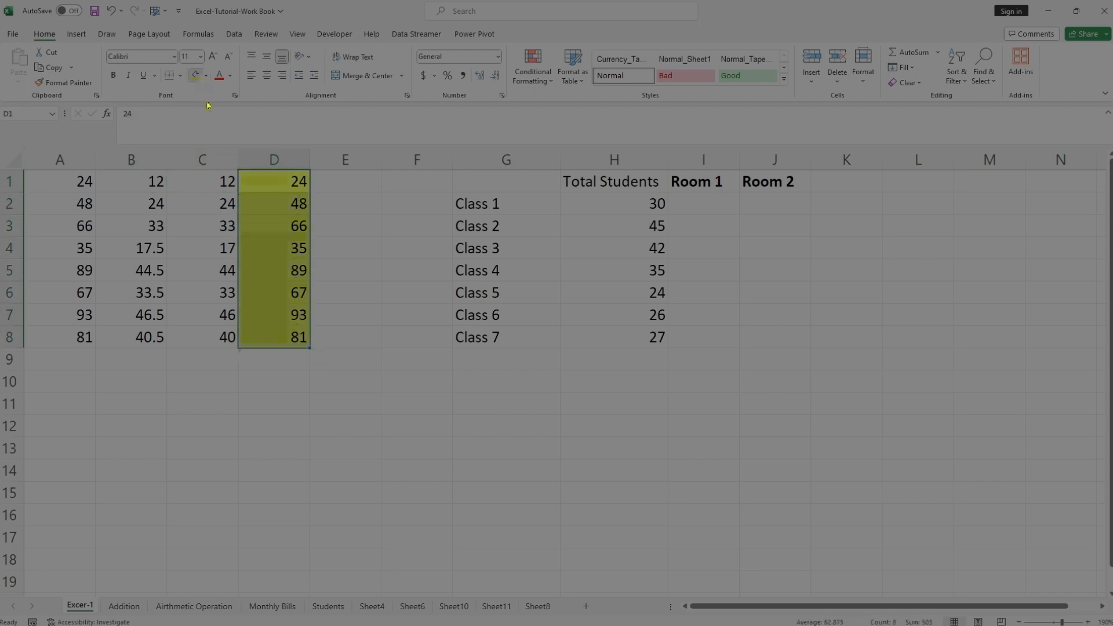
Enter the formula =D1/4 in cell E1 to divide the first highlighted number by 4
double_click(351, 184)
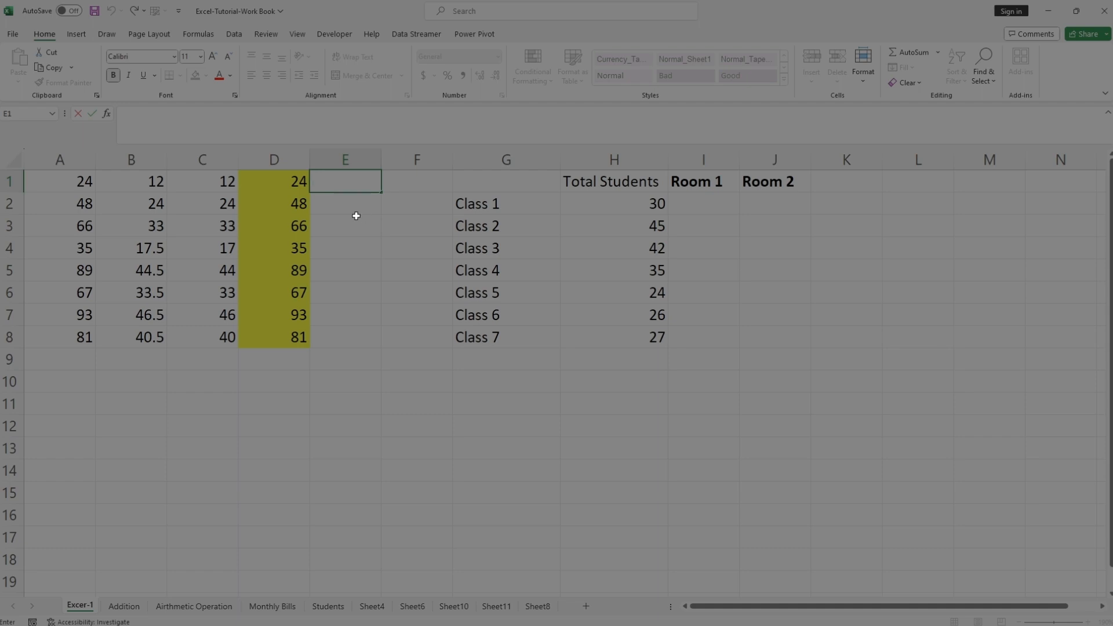
text(=)
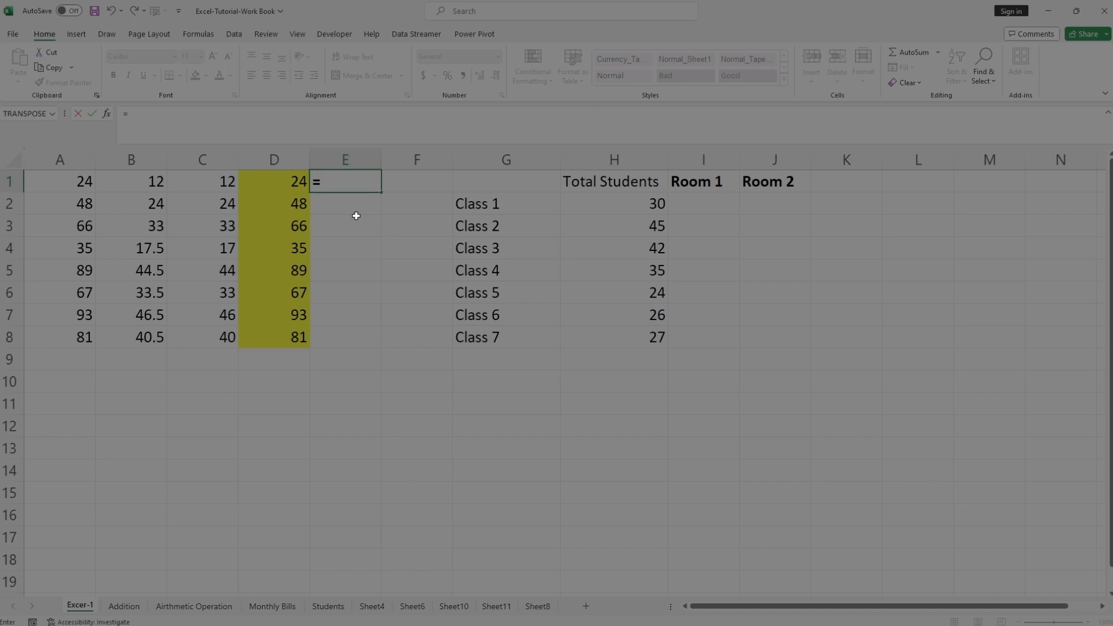
click(299, 184)
text(/4)
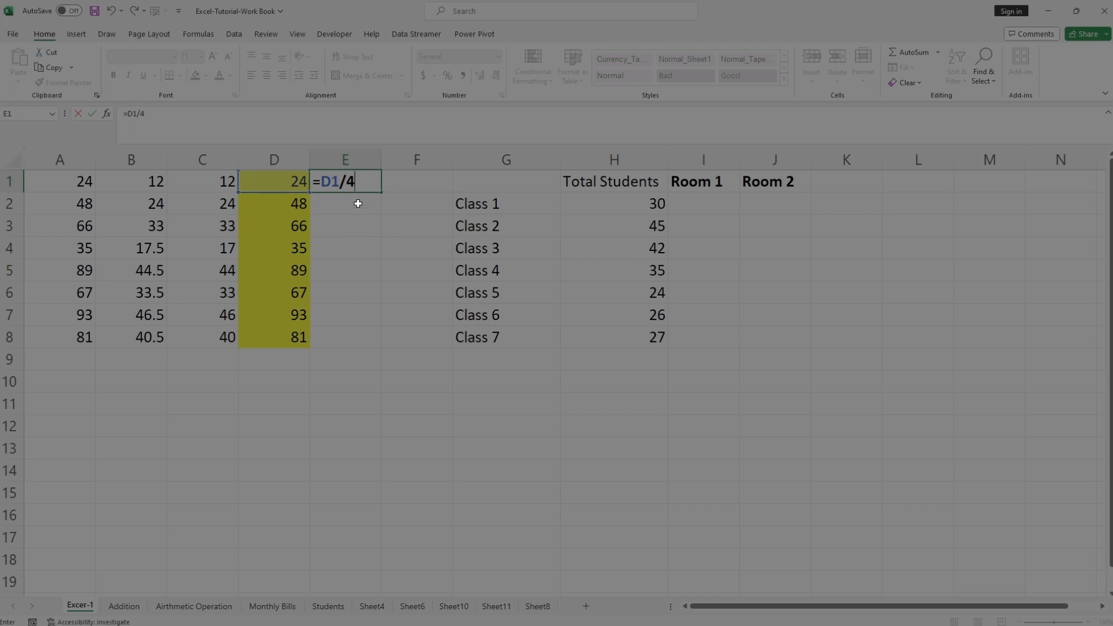
key(Return)
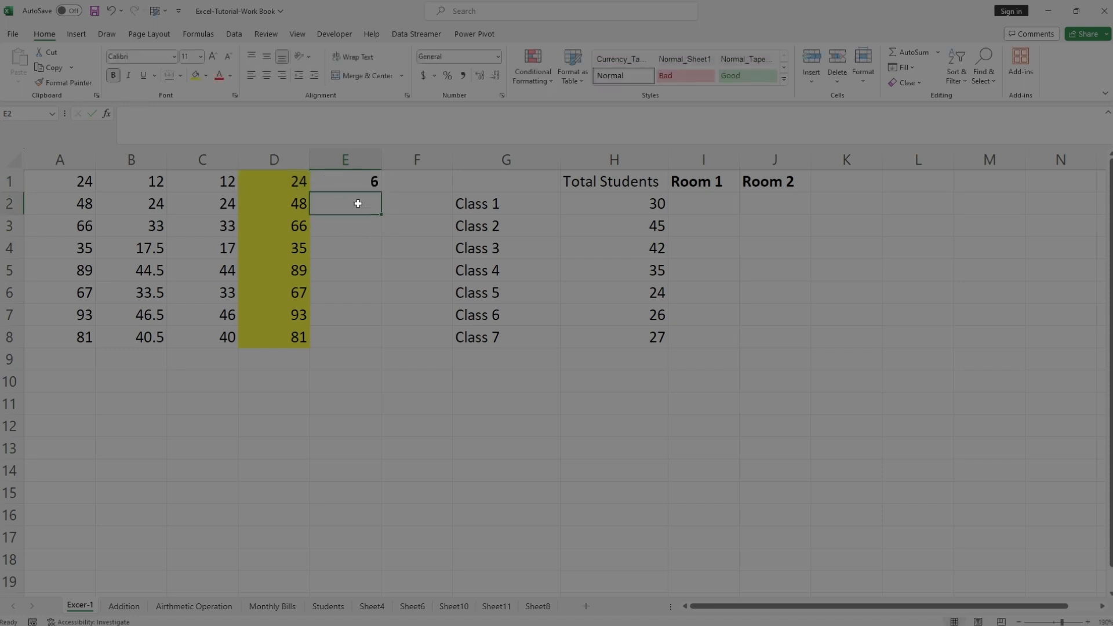
Fill the divide-by-4 formula from E1 down through E8 for all the highlighted numbers
click(367, 181)
drag(380, 194, 381, 348)
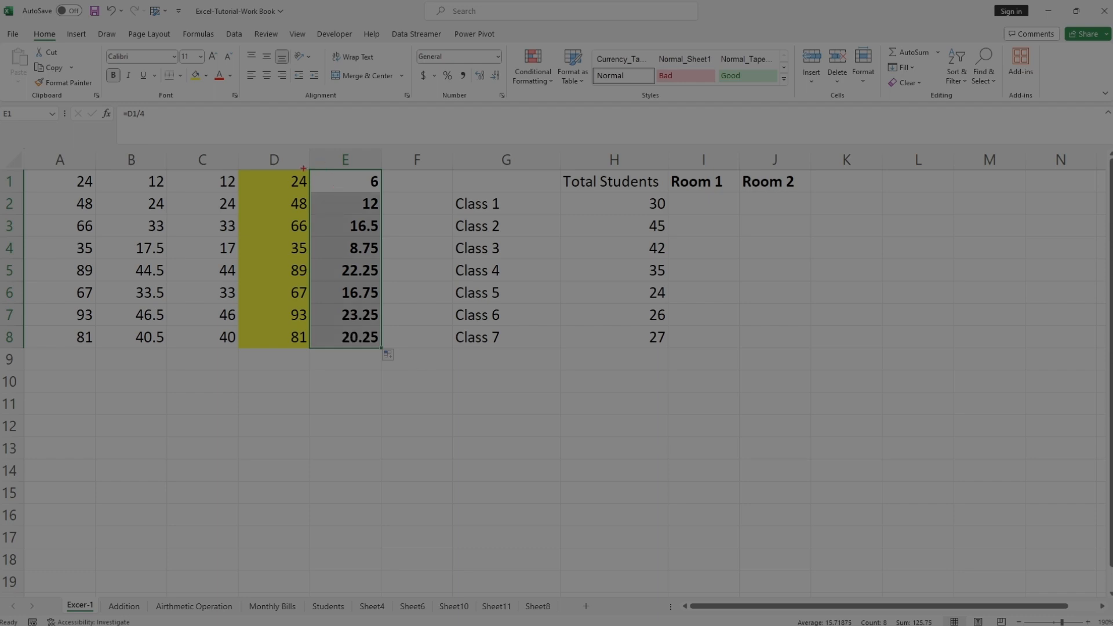
mouse_move(310, 167)
mouse_down()
mouse_move(387, 315)
mouse_move(386, 349)
mouse_up()
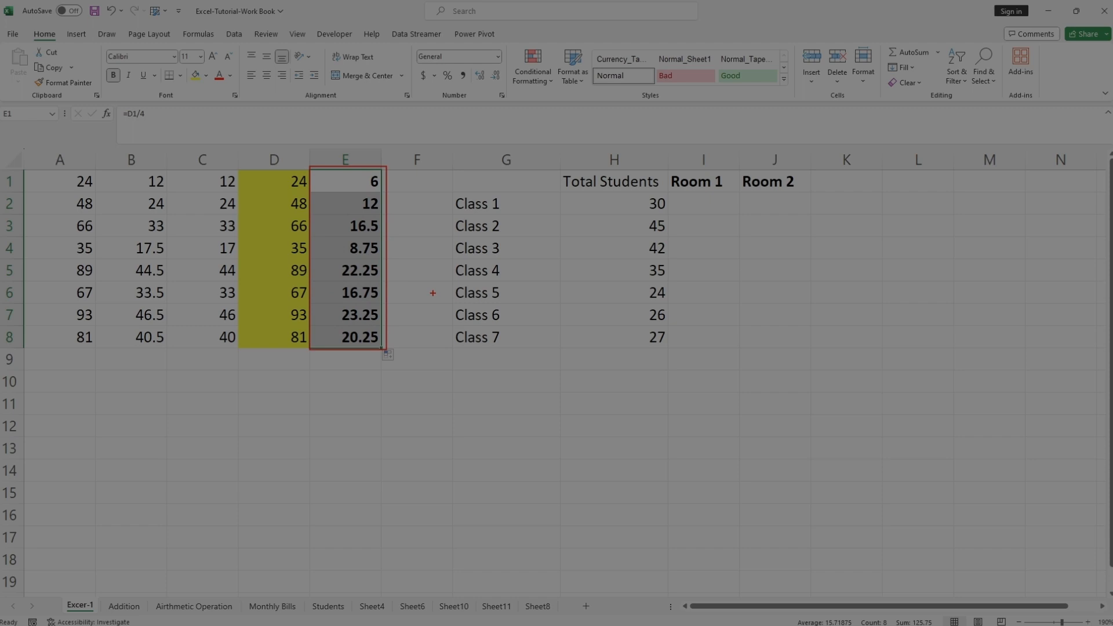
key(Escape)
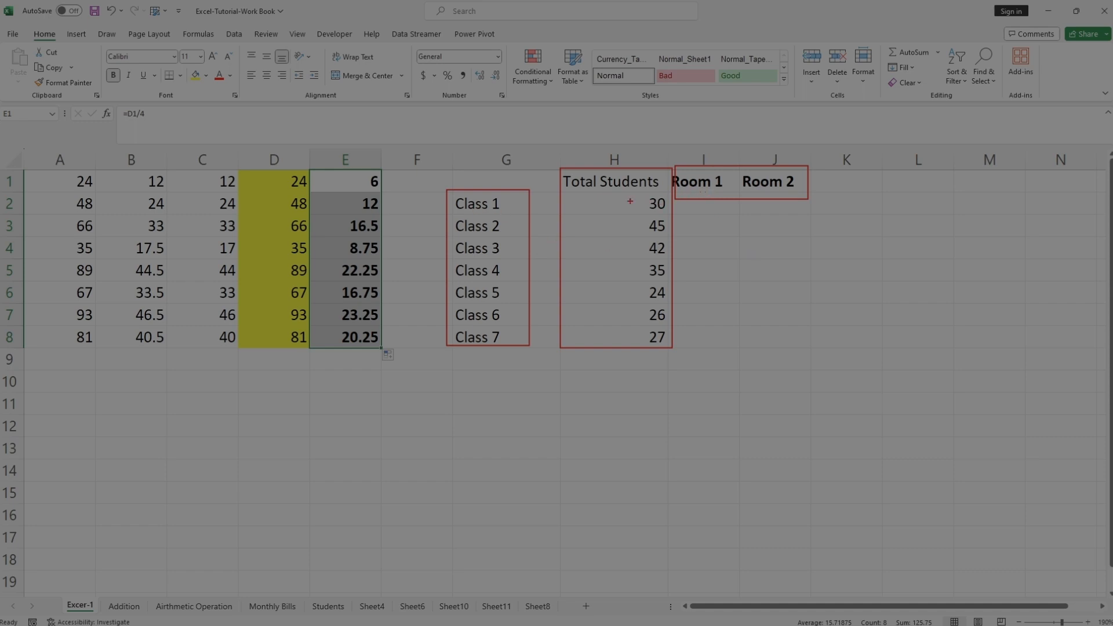
Enter =H2/2 in cell I2 for Class 1 in Room 1 and fill it down through I8 for all classes
double_click(691, 203)
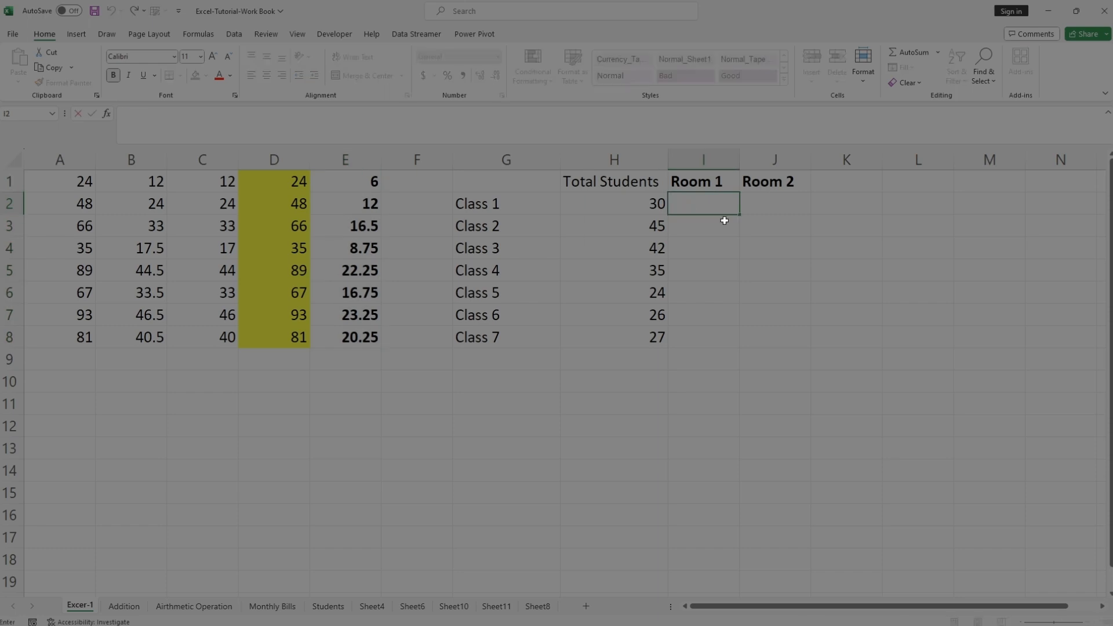
text(=)
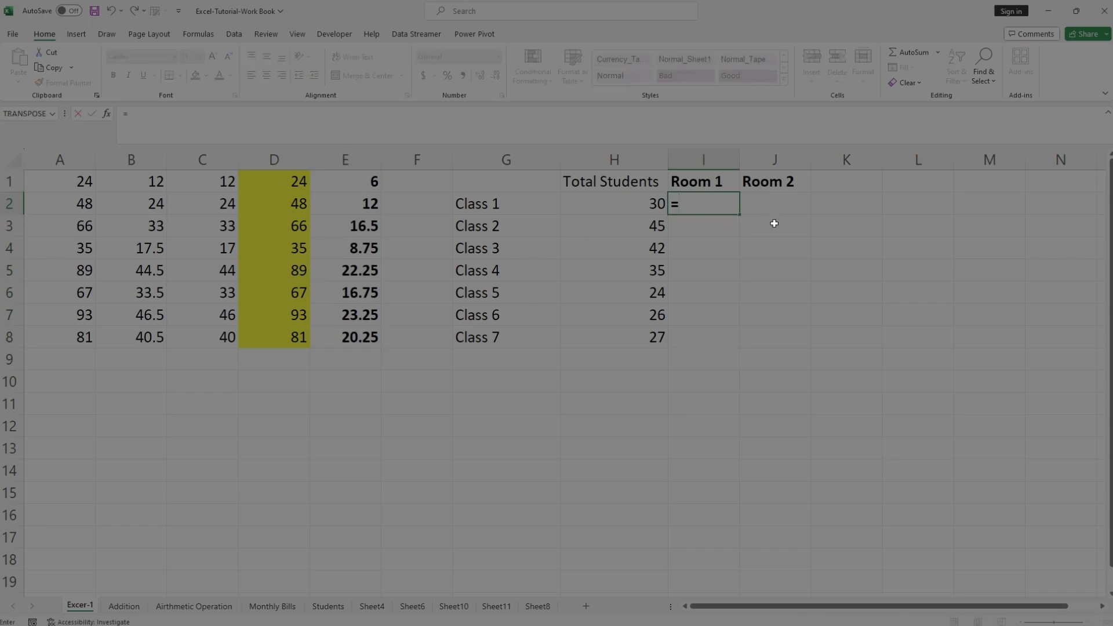
click(621, 203)
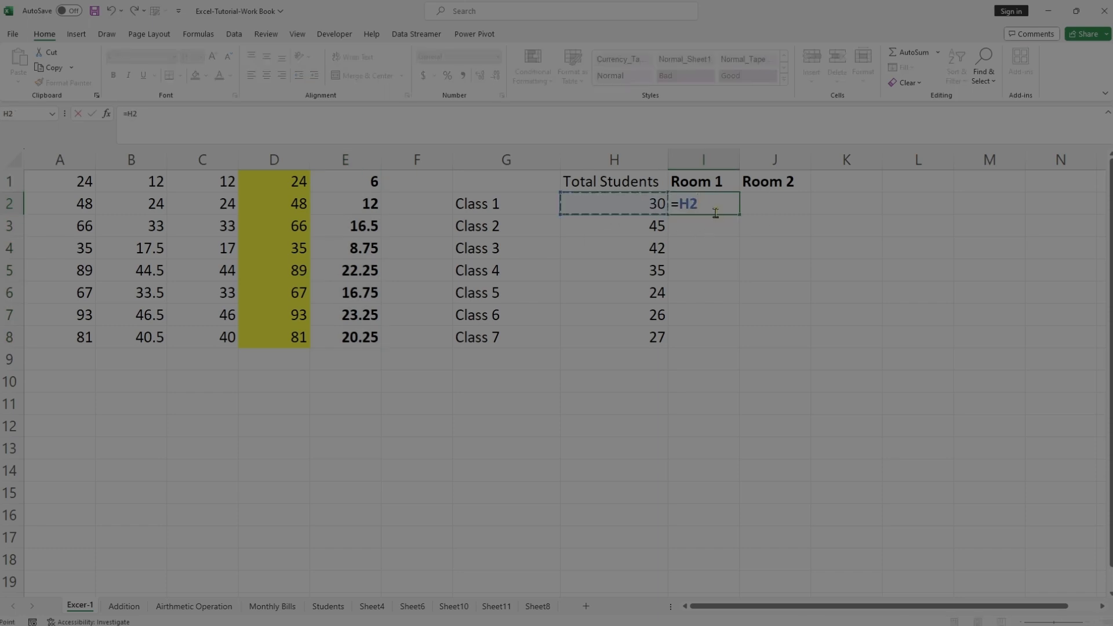
text(/2)
key(Return)
click(724, 204)
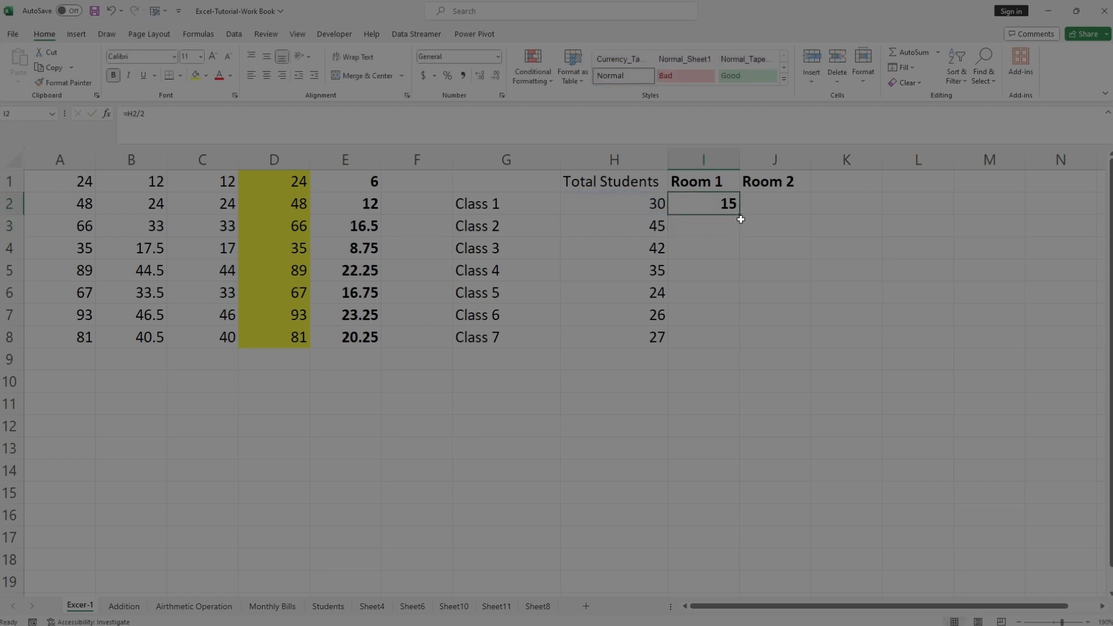
double_click(742, 218)
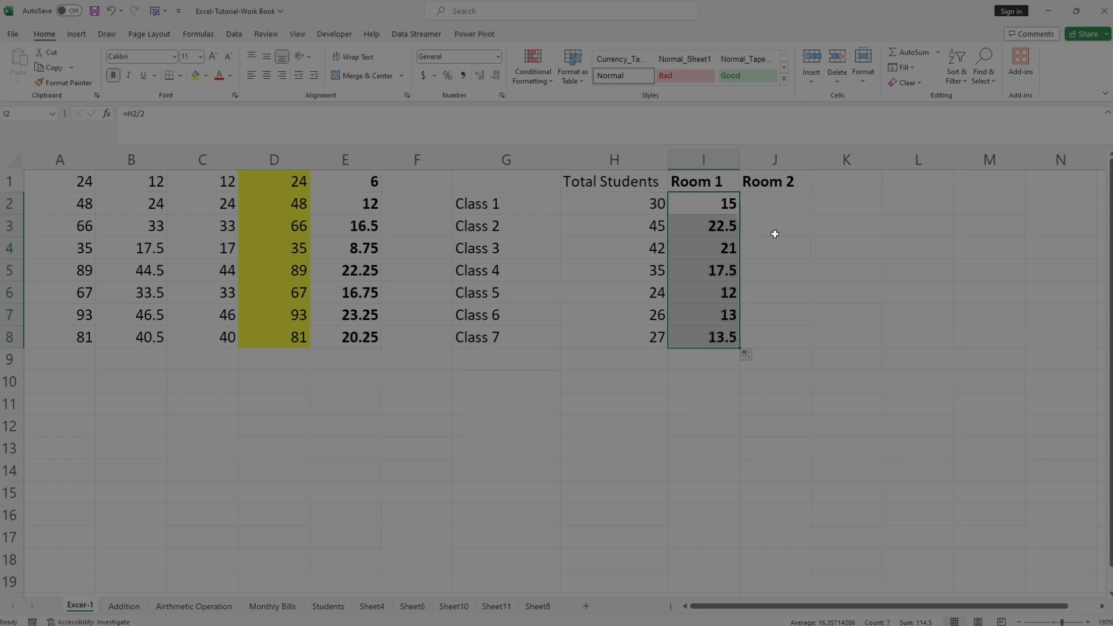
Copy the Room 1 formula from I2 into the Room 2 cell J2
click(730, 203)
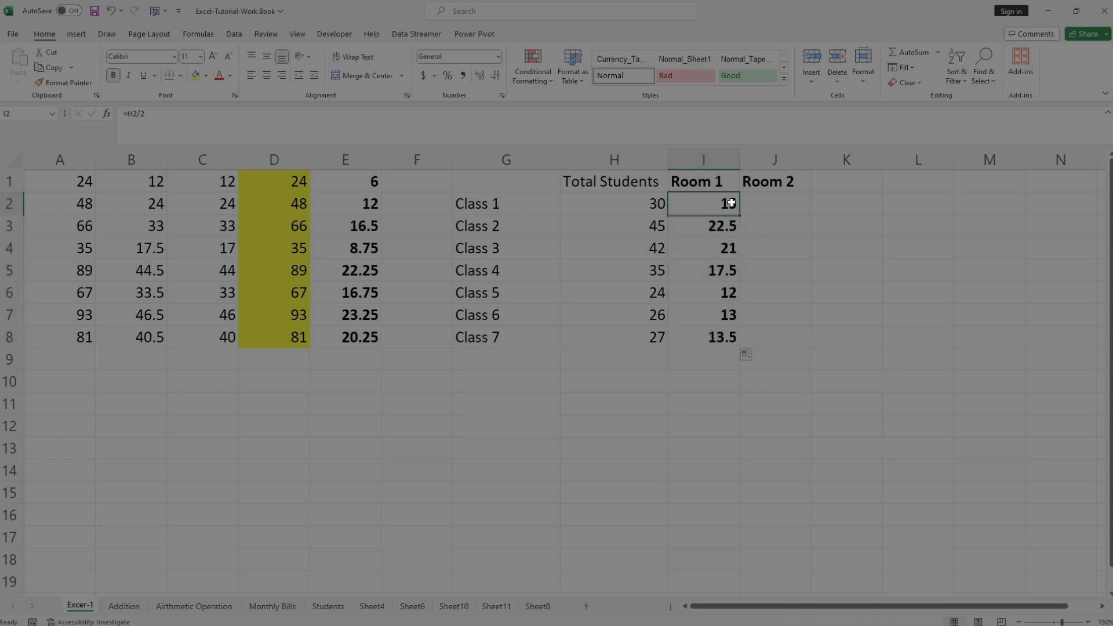
key(ctrl+c)
click(783, 205)
key(ctrl+v)
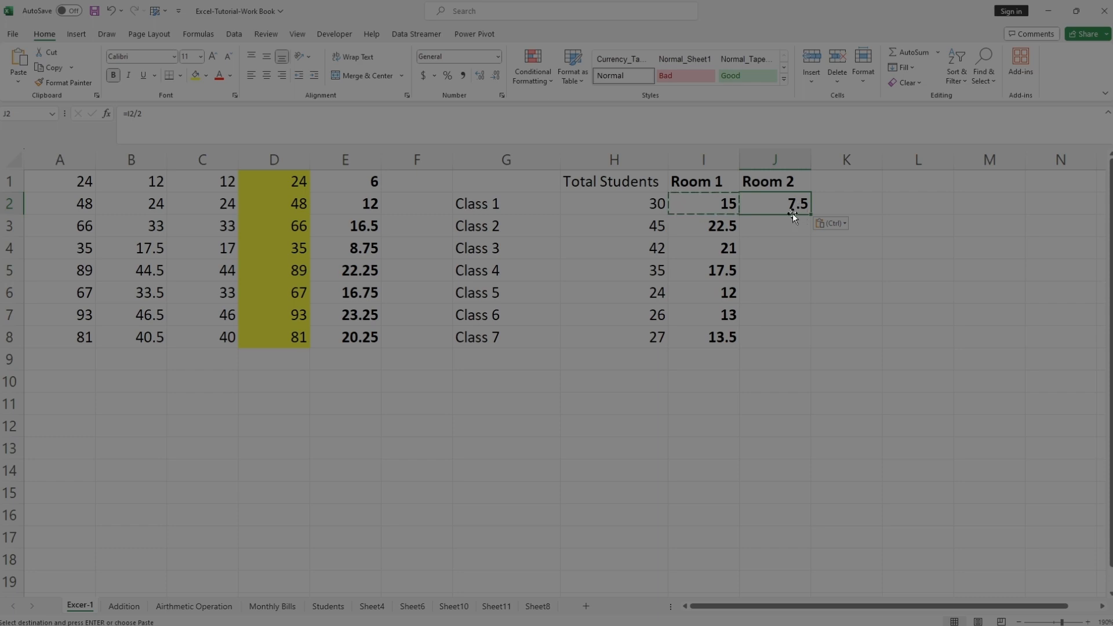
Replace the formula in J2 with =H2/2 so Room 2 divides the Class 1 total students by 2
double_click(769, 207)
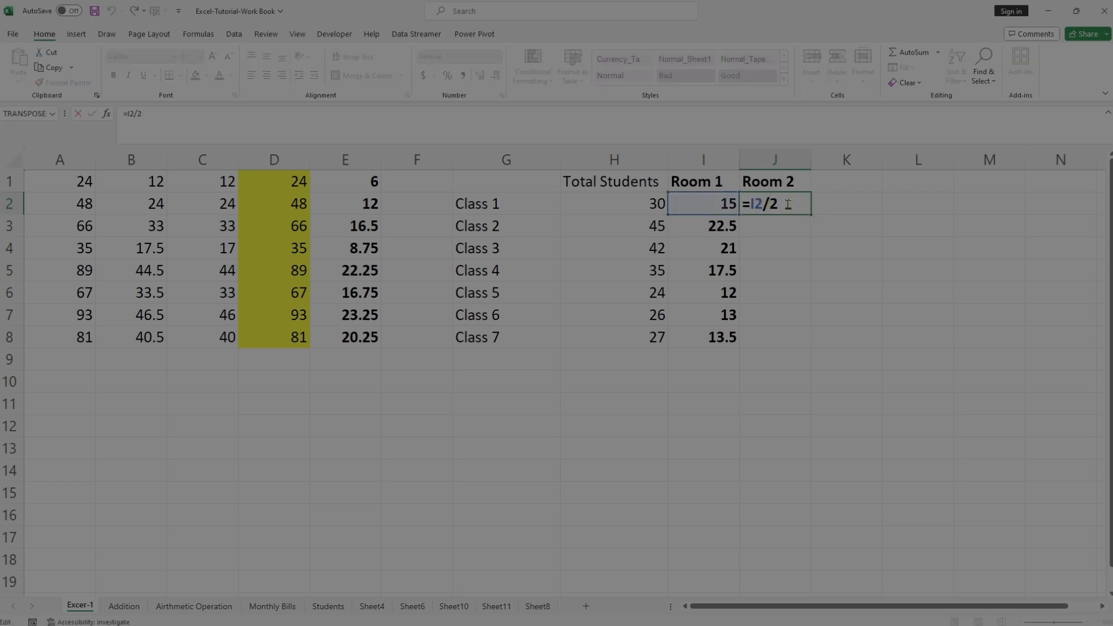
key(BackSpace)
key(BackSpace)
key(BackSpace)
key(BackSpace)
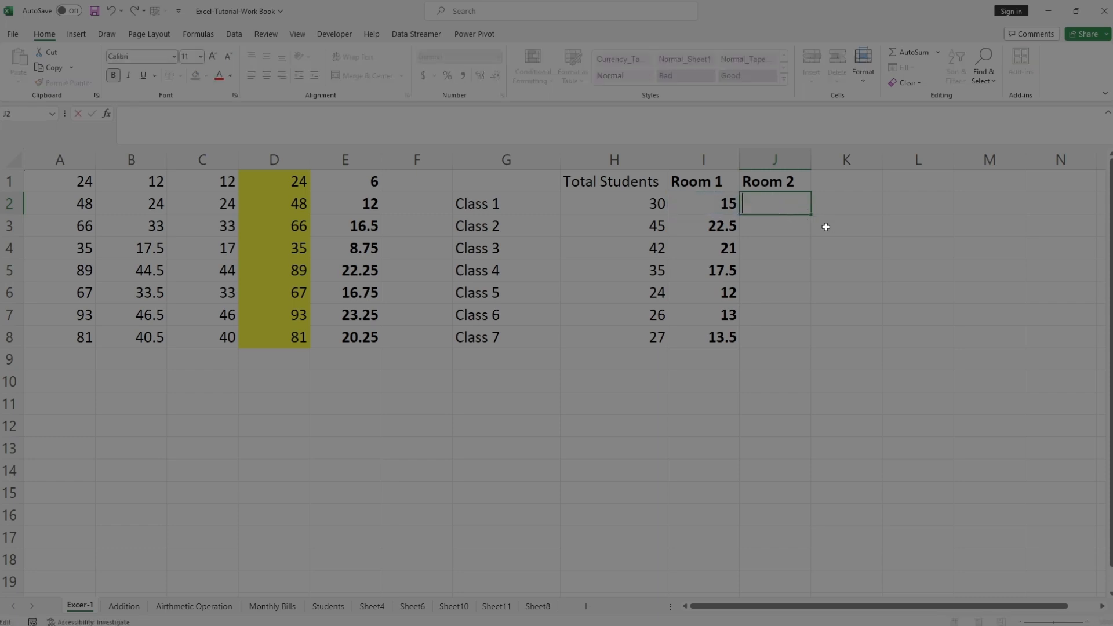
click(640, 202)
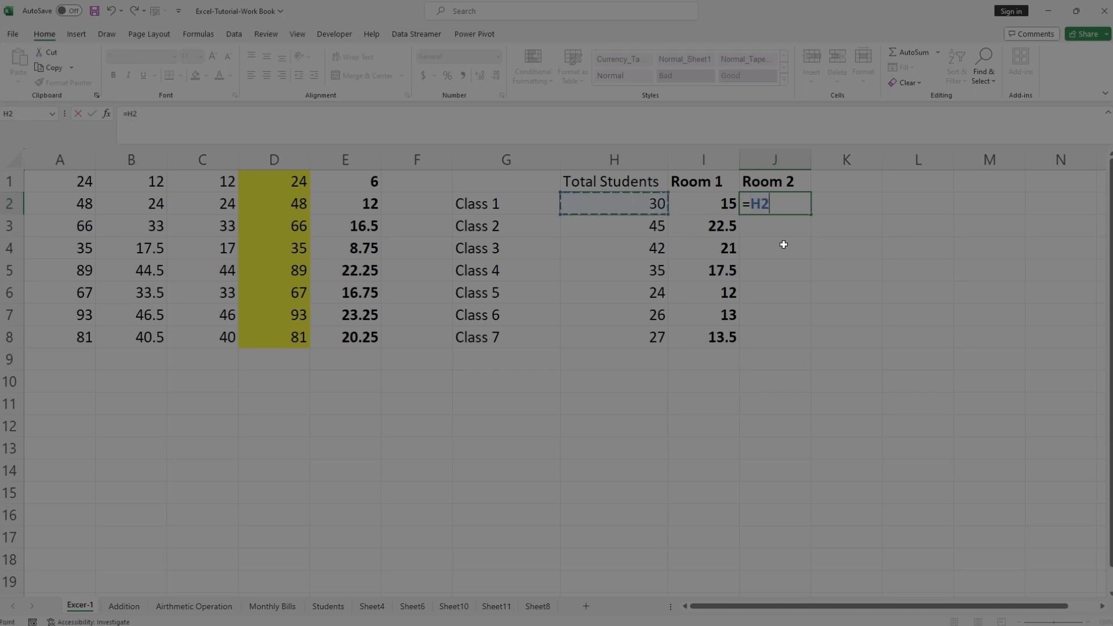
text(/2)
key(Return)
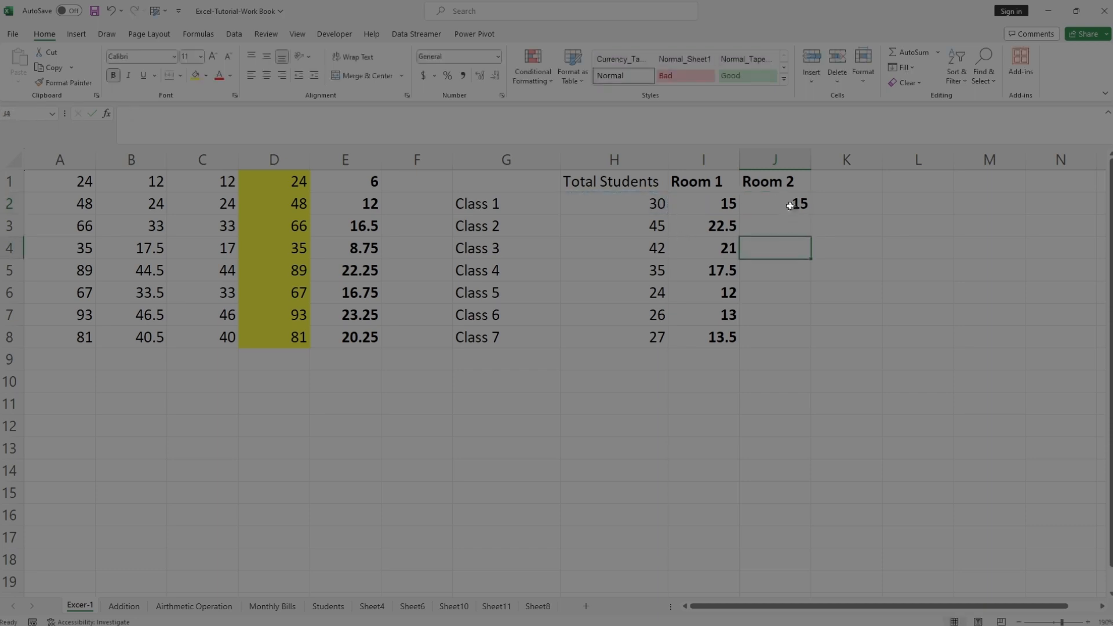
Fill the Room 2 divide-by-2 formula from J2 down through J8 for all classes
click(791, 204)
double_click(811, 215)
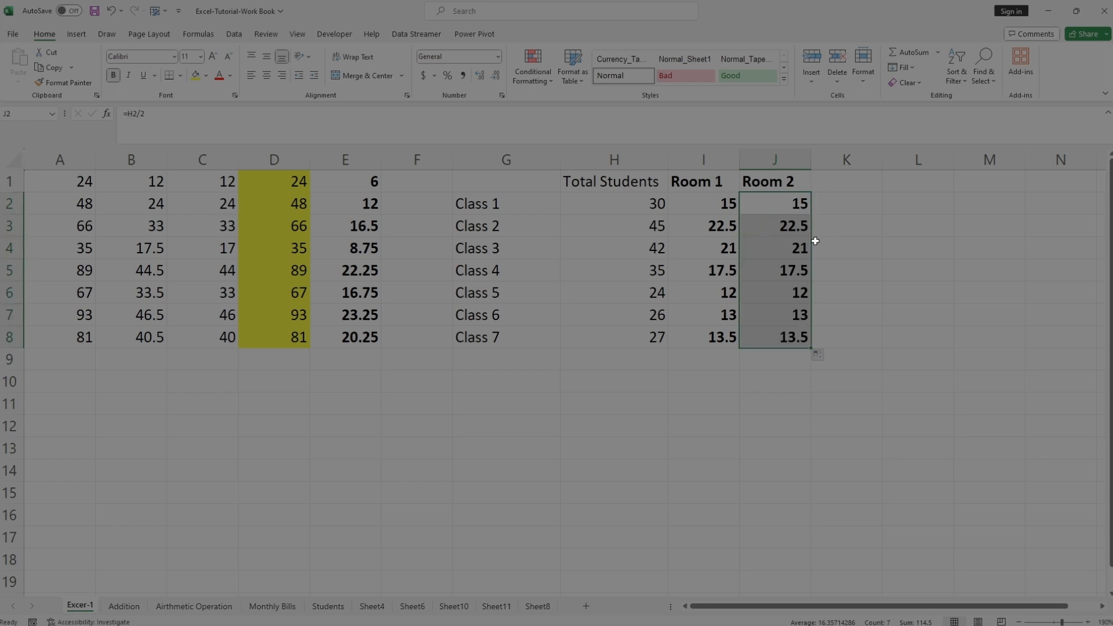
click(703, 201)
click(796, 204)
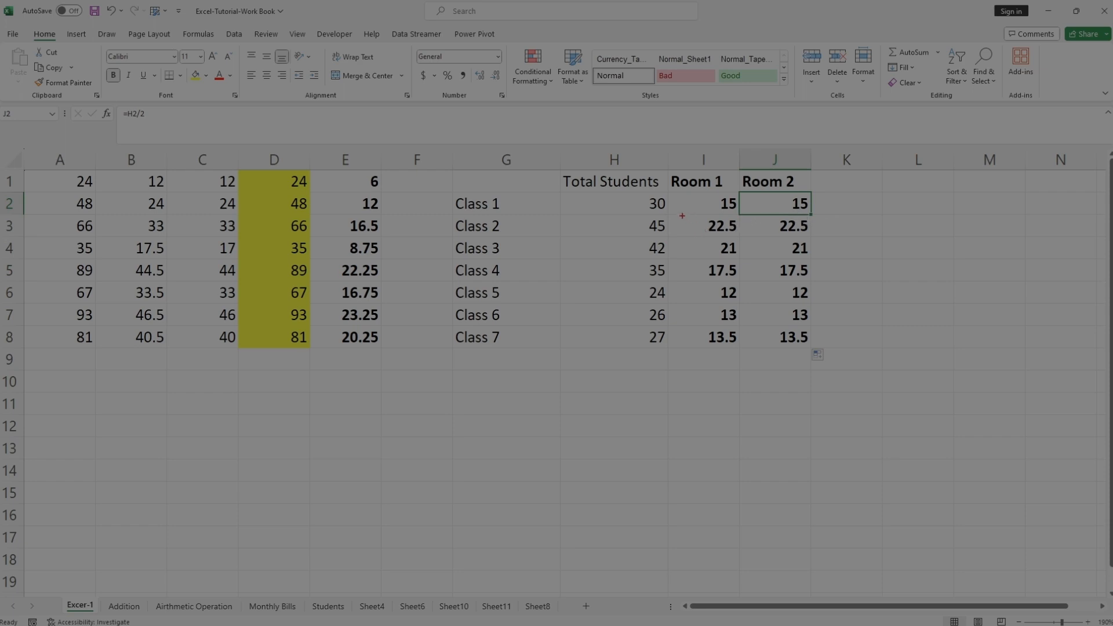
mouse_move(683, 216)
mouse_down()
mouse_move(793, 241)
mouse_move(812, 347)
mouse_up()
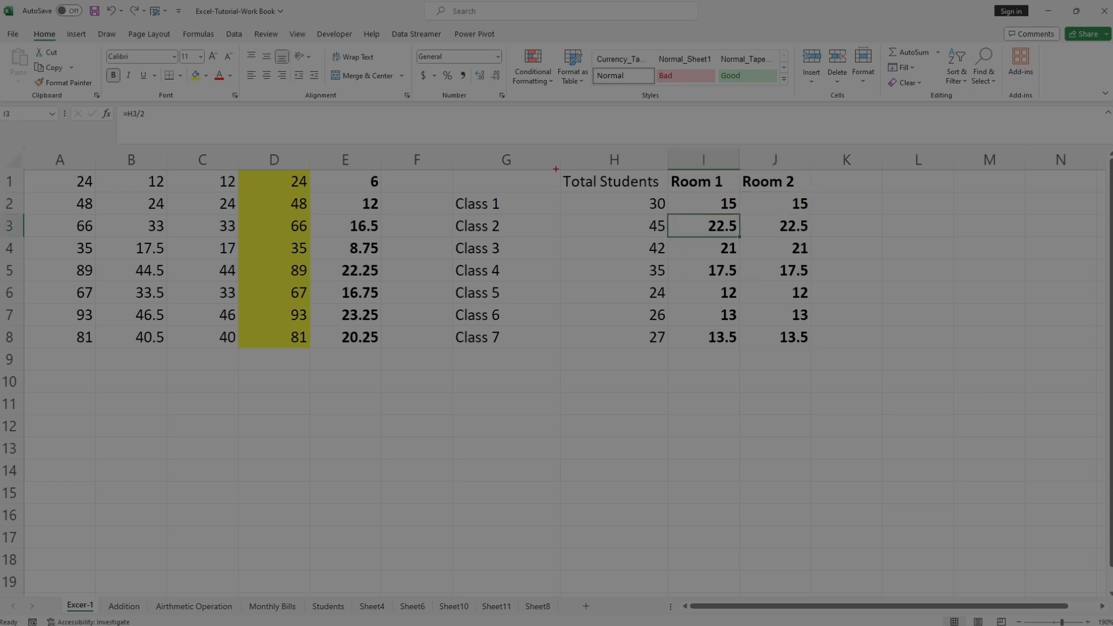
drag(555, 169, 850, 350)
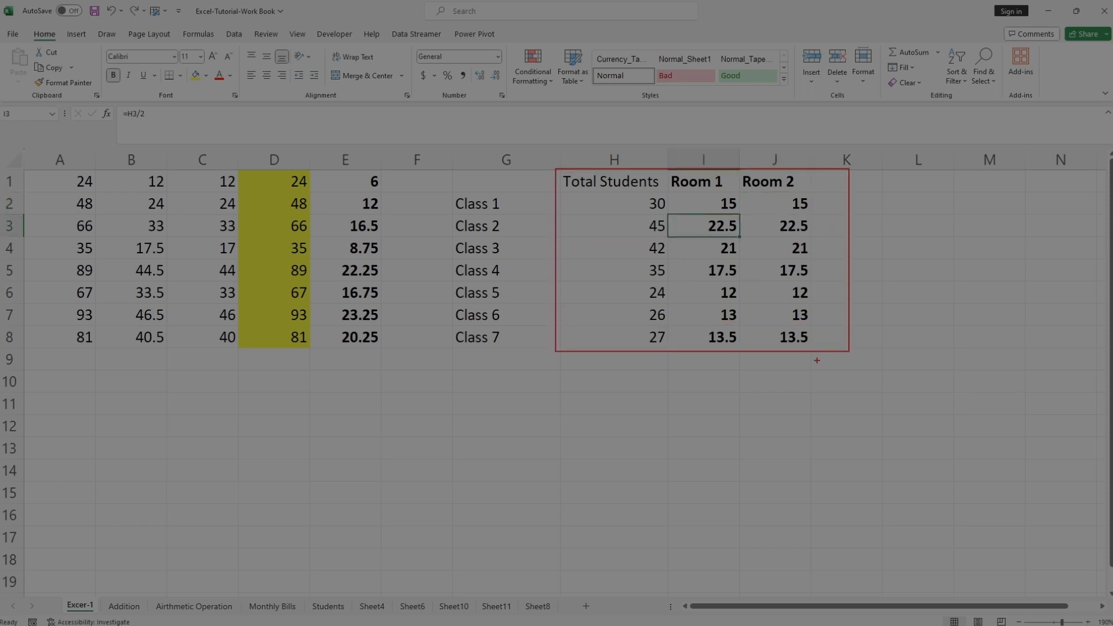
key(Escape)
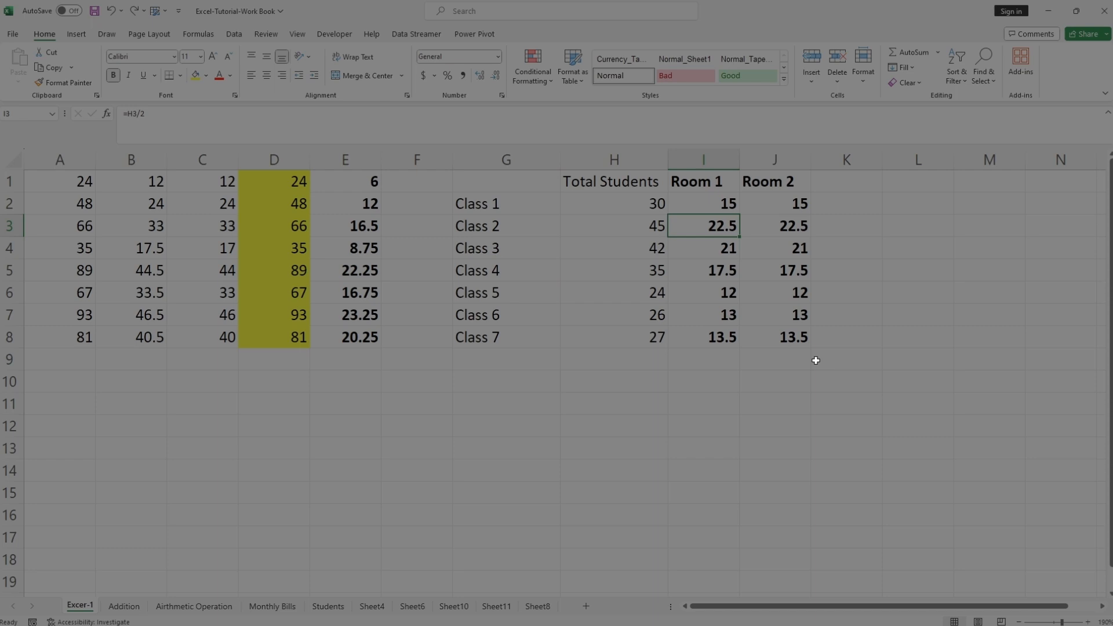
Replace the Class 1 Room 1 formula in I2 with =QUOTIENT(H2,2)
click(710, 197)
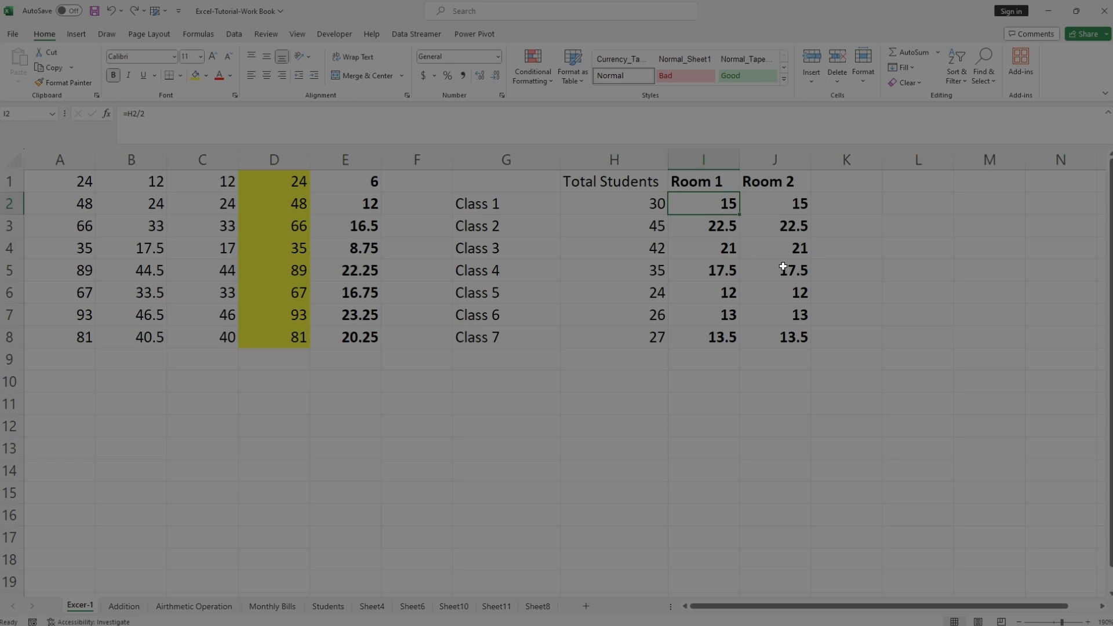
text(=)
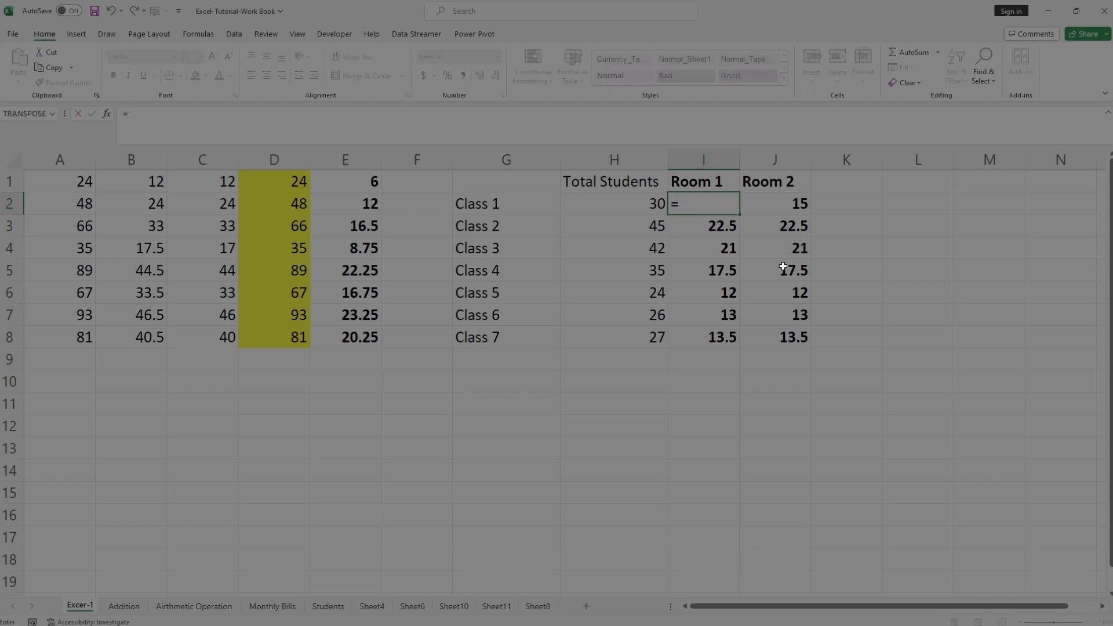
text(Q)
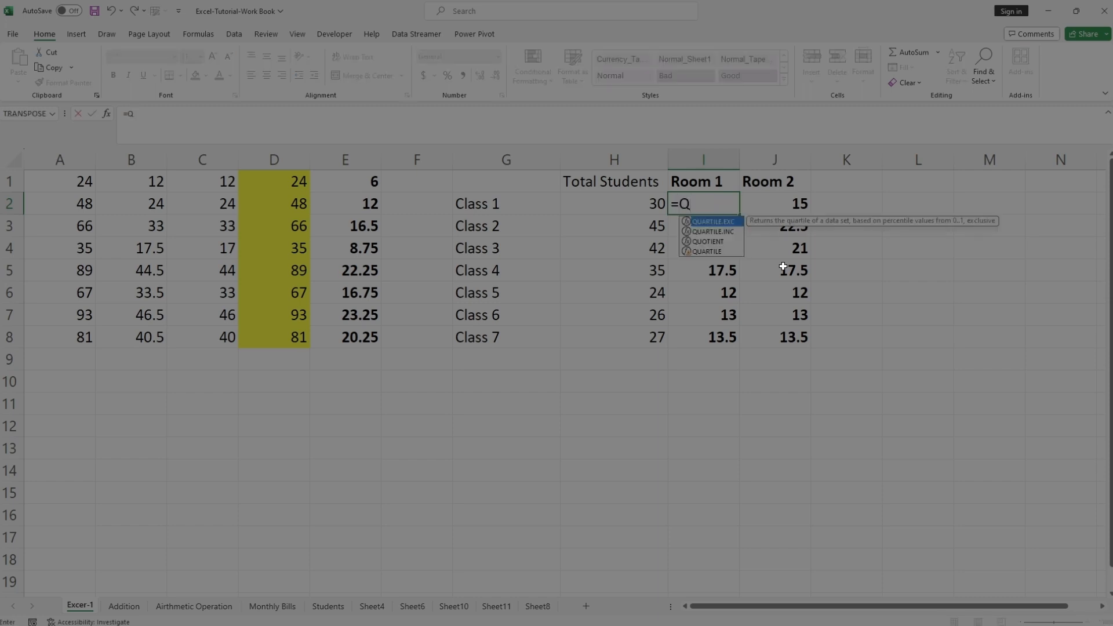
text(uot)
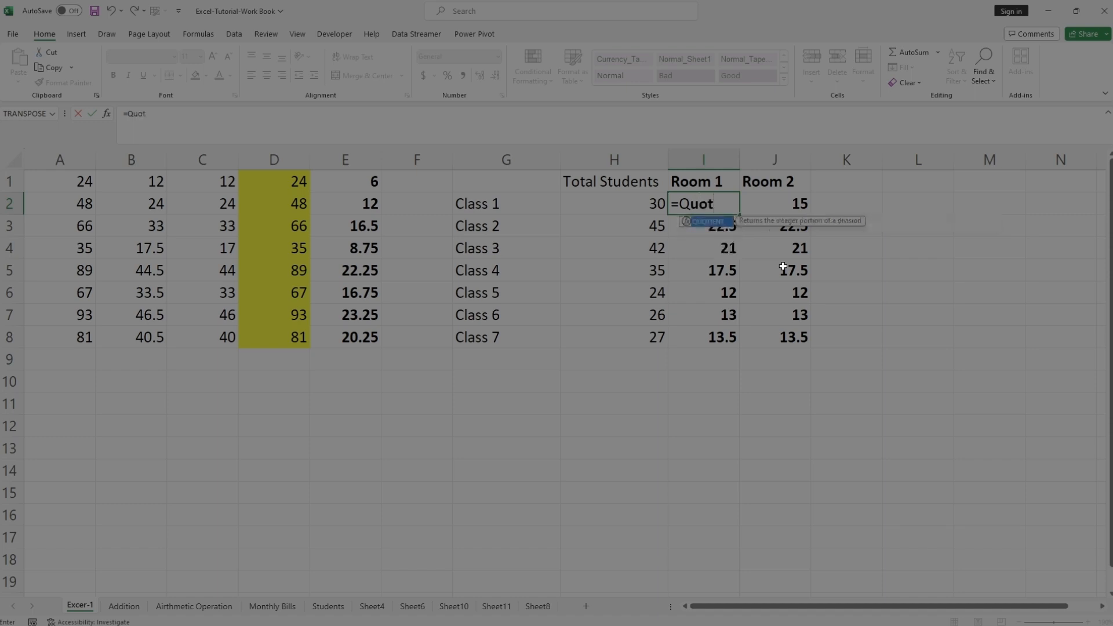
key(Tab)
click(624, 196)
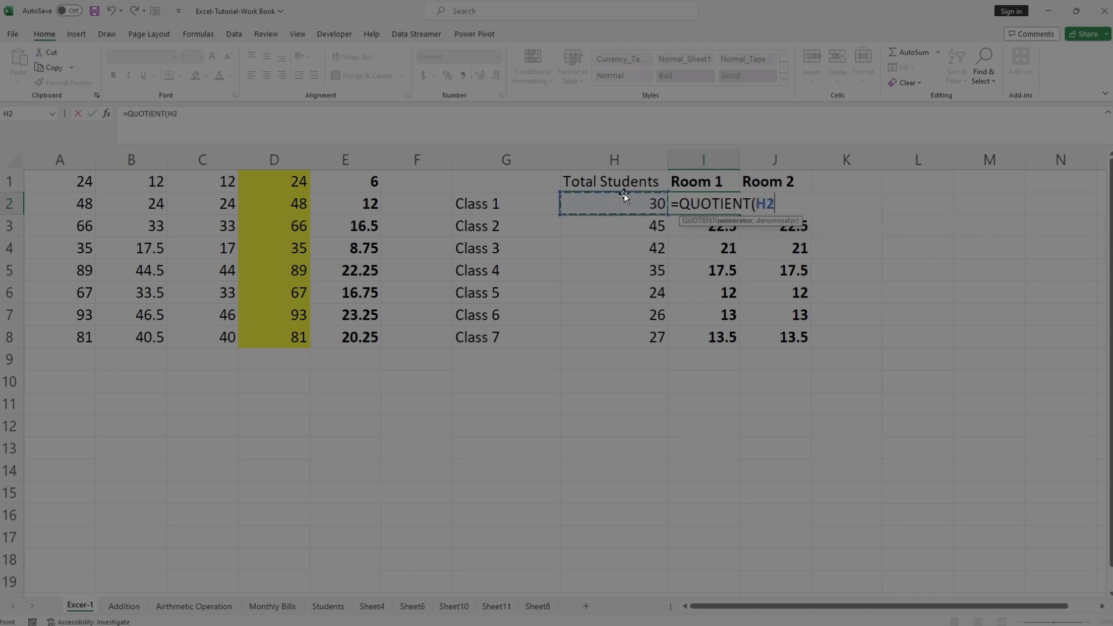
click(788, 203)
text(,2))
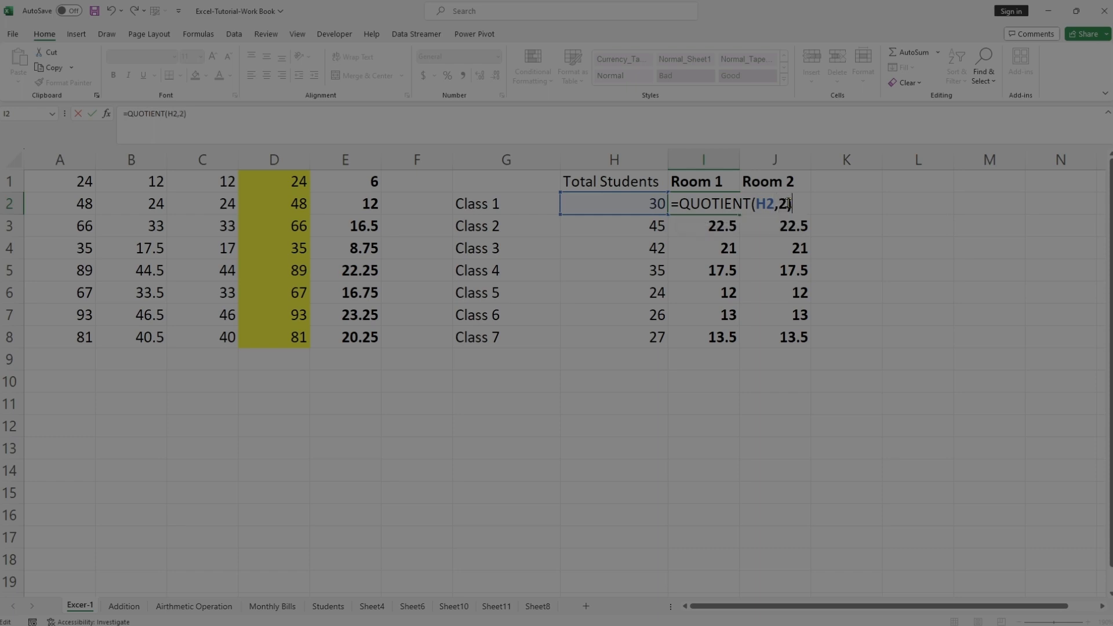
key(Return)
Fill the Room 1 QUOTIENT formula from I2 down through I8 for all classes
key(Up)
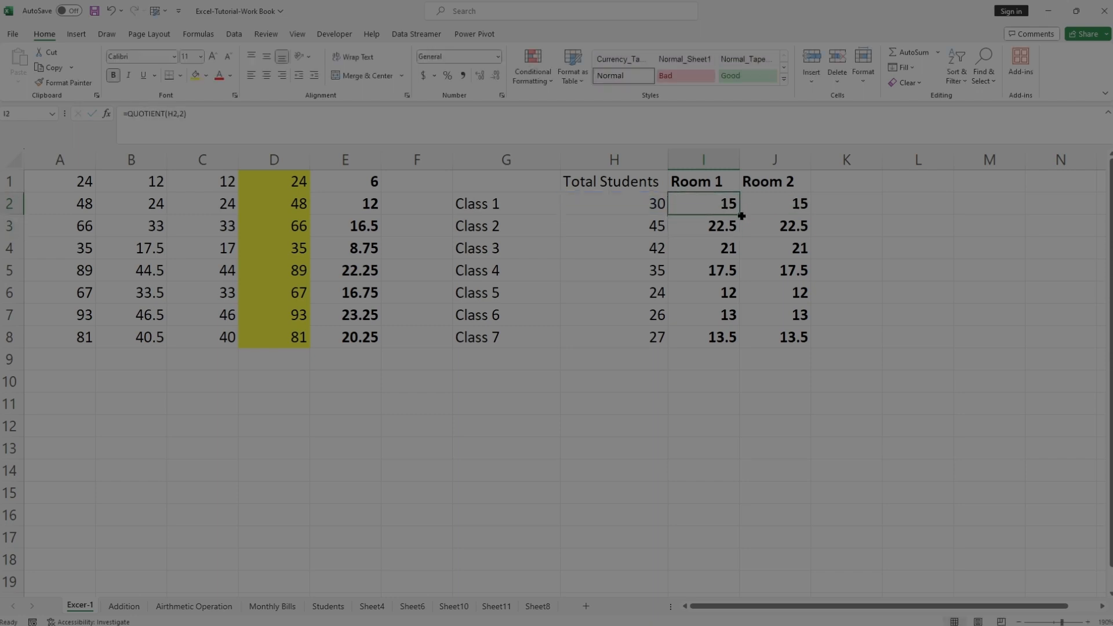
drag(738, 218, 740, 348)
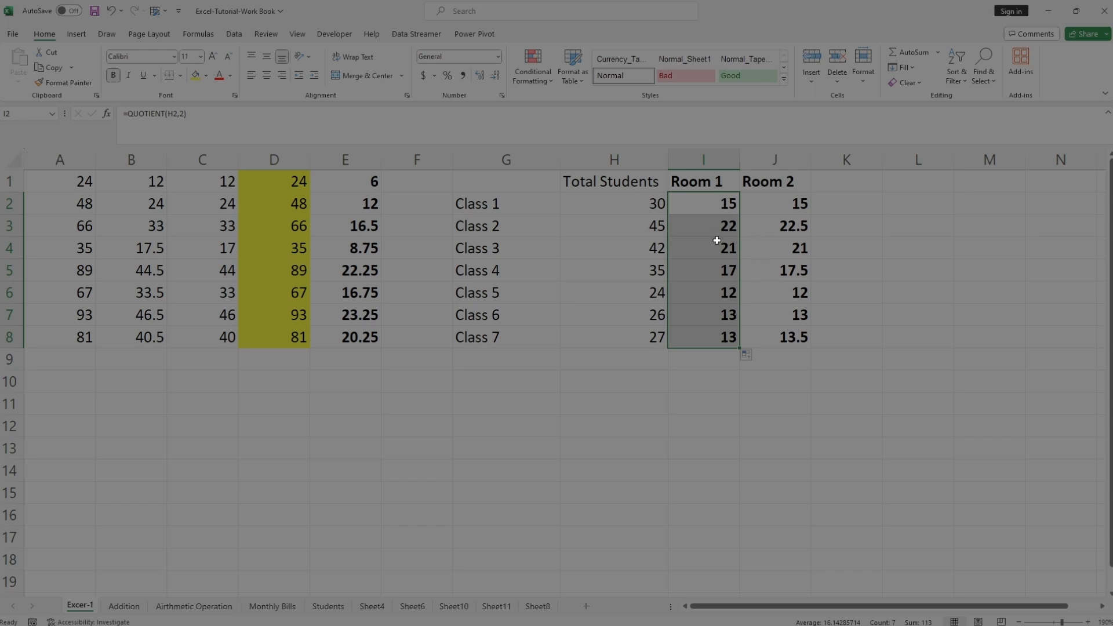
mouse_move(663, 187)
mouse_down()
mouse_move(734, 208)
mouse_move(760, 360)
mouse_up()
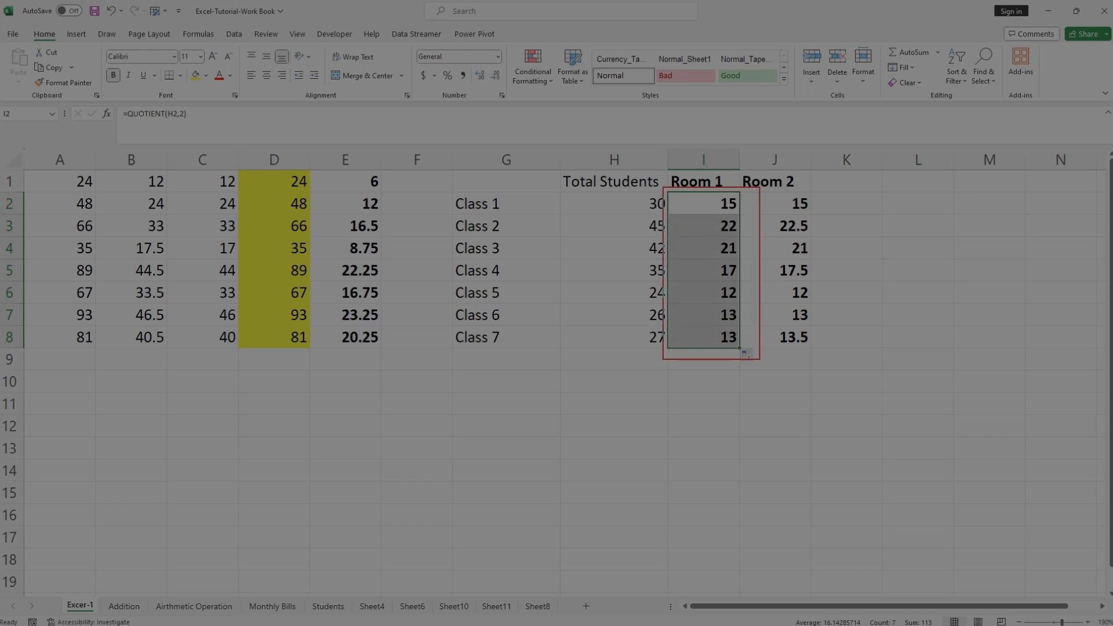
Replace the Class 1 Room 2 formula in J2 with =QUOTIENT(H2,2)
click(790, 200)
double_click(776, 202)
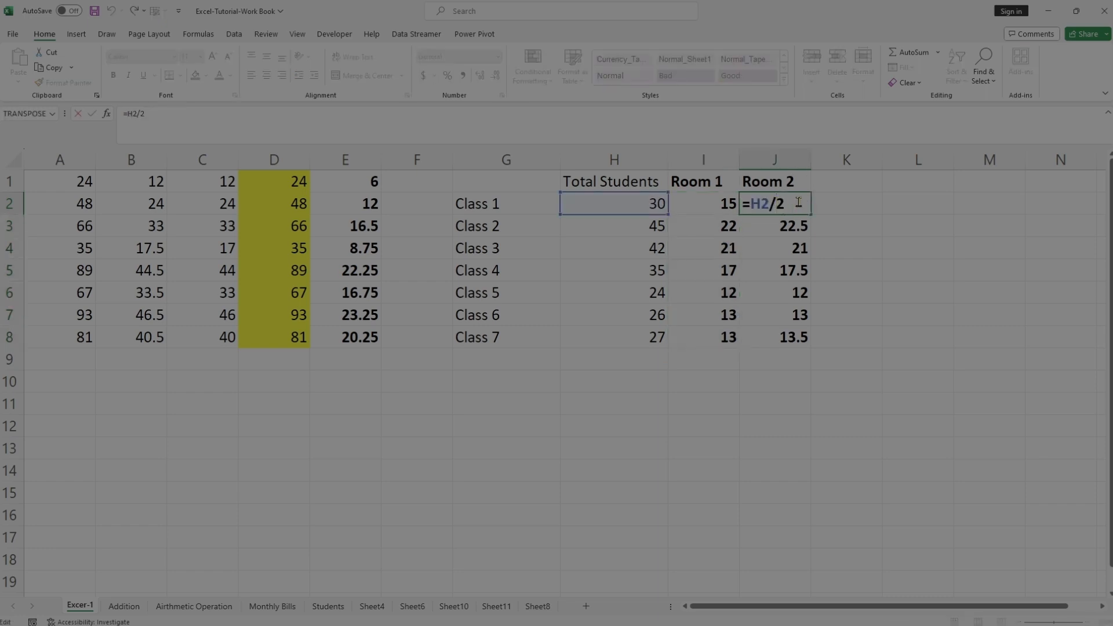
drag(799, 202, 726, 202)
text(=)
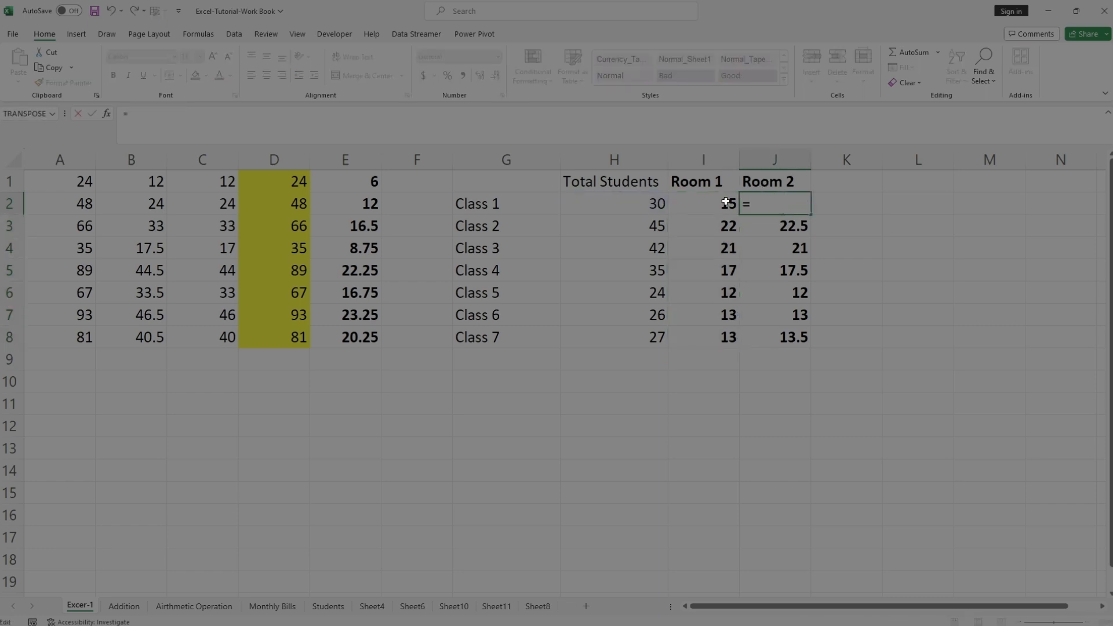
text(Q)
key(Down)
key(Down)
key(Down)
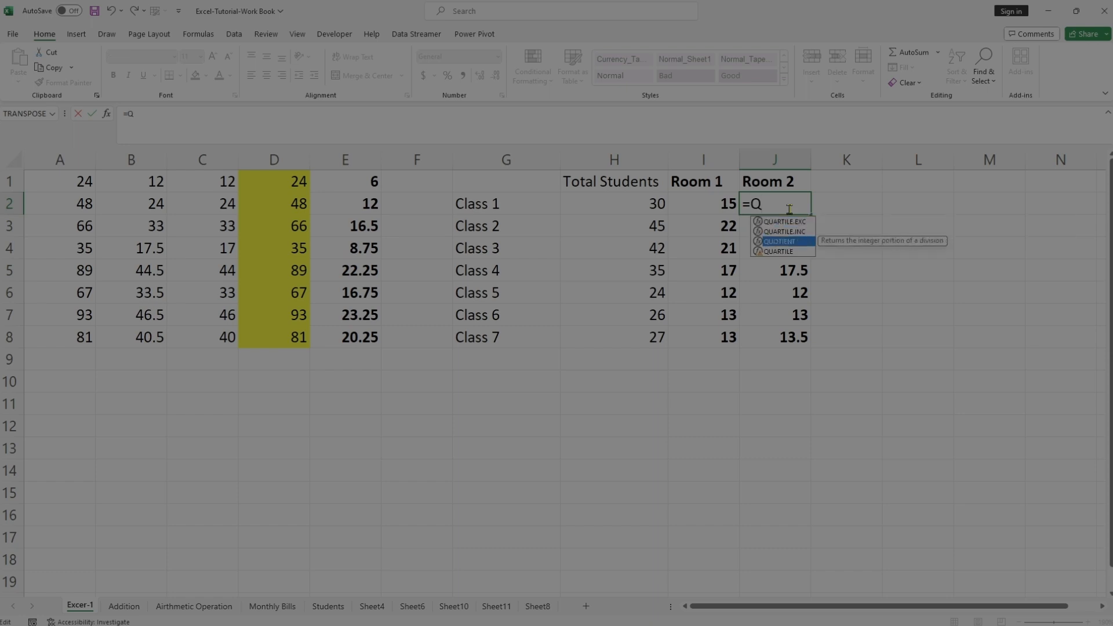
key(Tab)
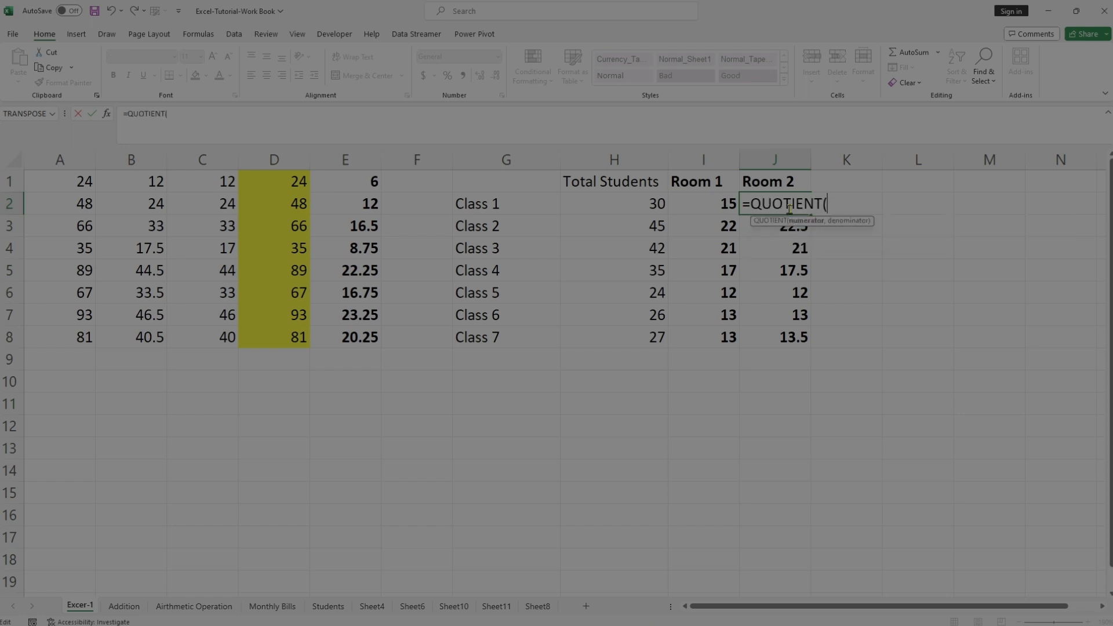
click(633, 204)
text(,)
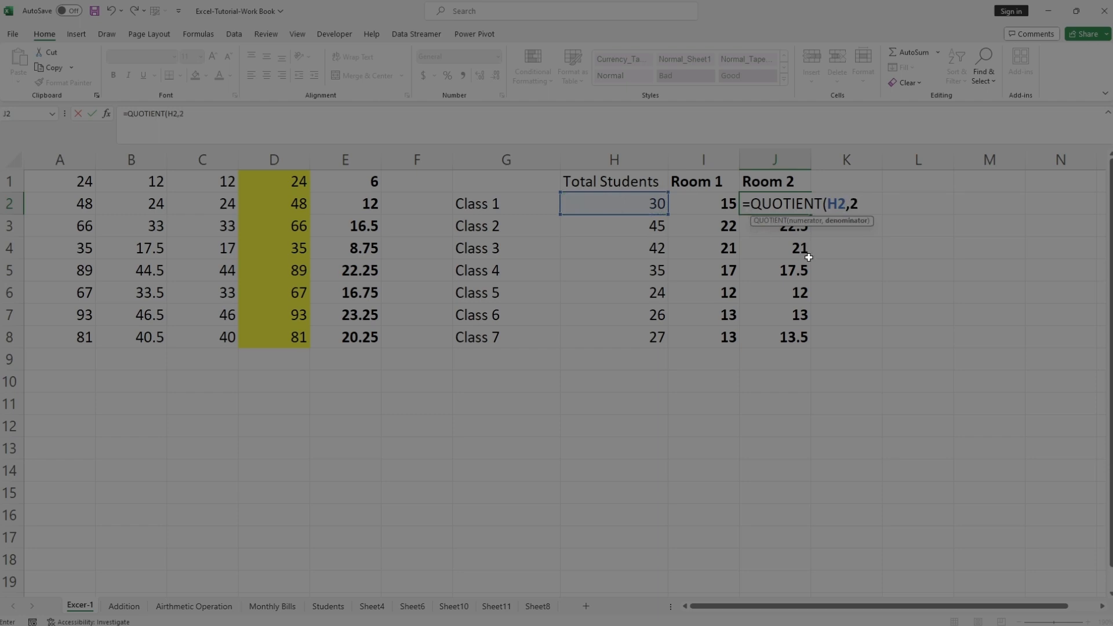
text(2))
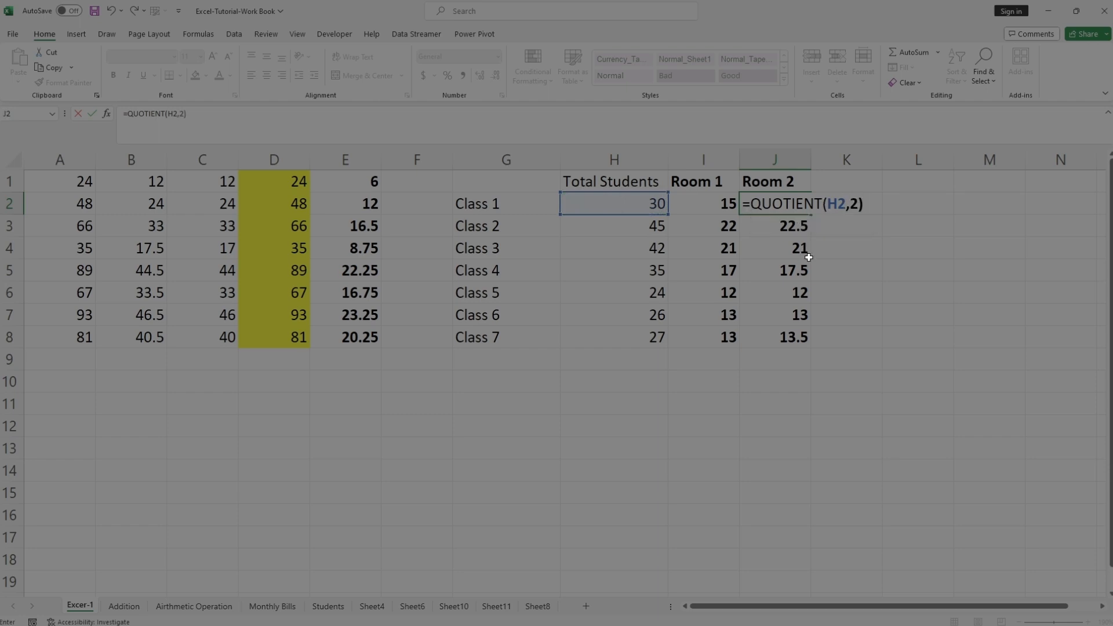
key(Return)
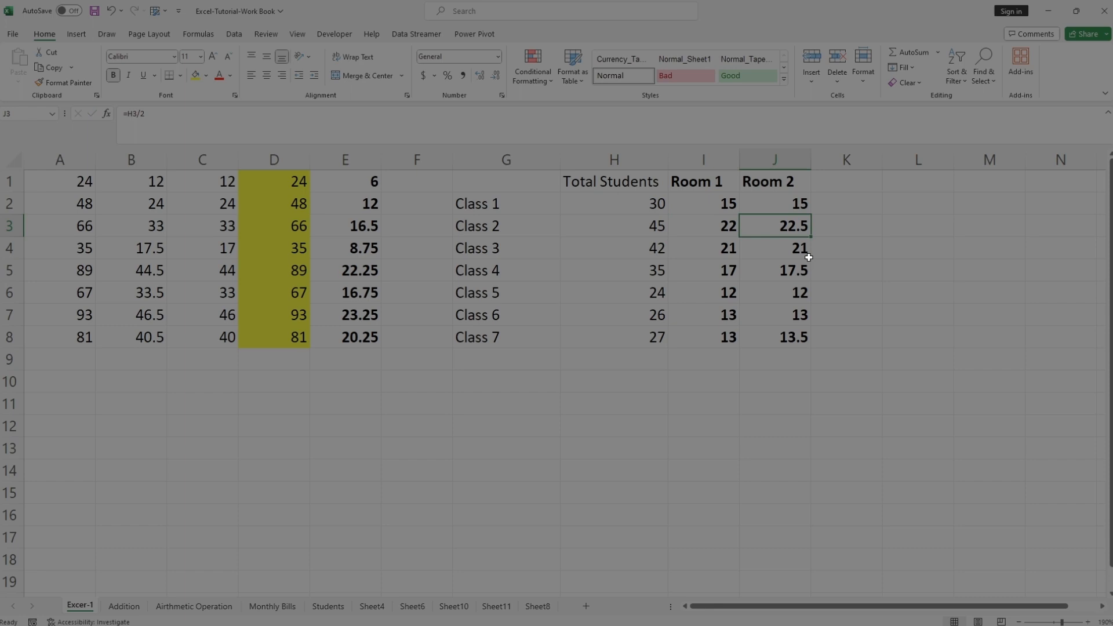
Fill the Room 2 QUOTIENT formula from J2 down through J8 for all classes
click(791, 201)
drag(811, 216, 810, 346)
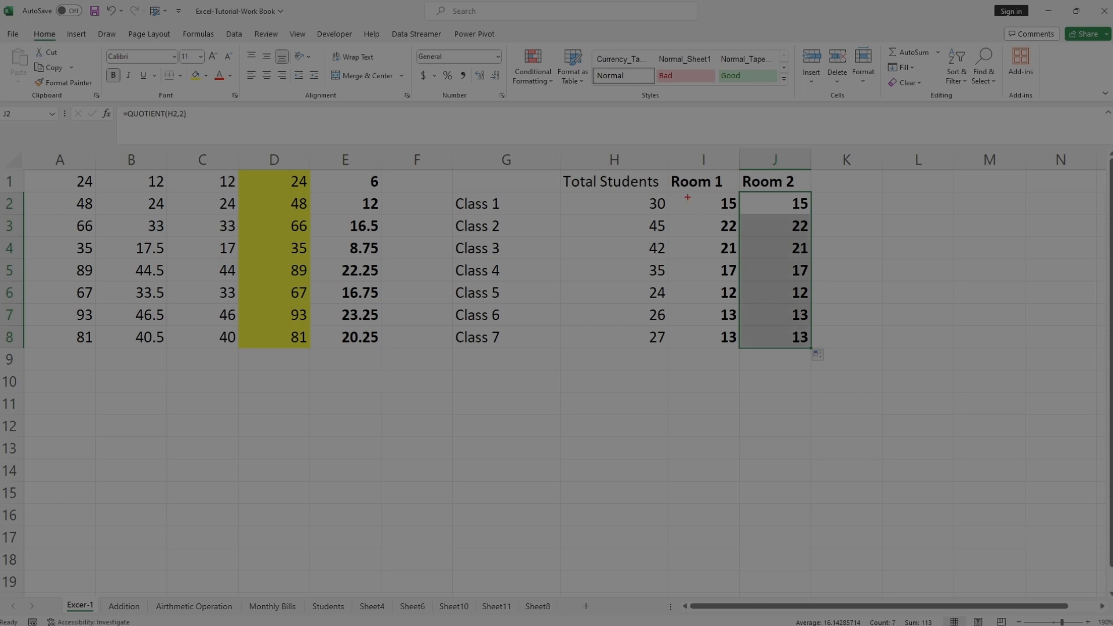
mouse_move(676, 189)
mouse_down()
mouse_move(794, 238)
mouse_move(820, 353)
mouse_up()
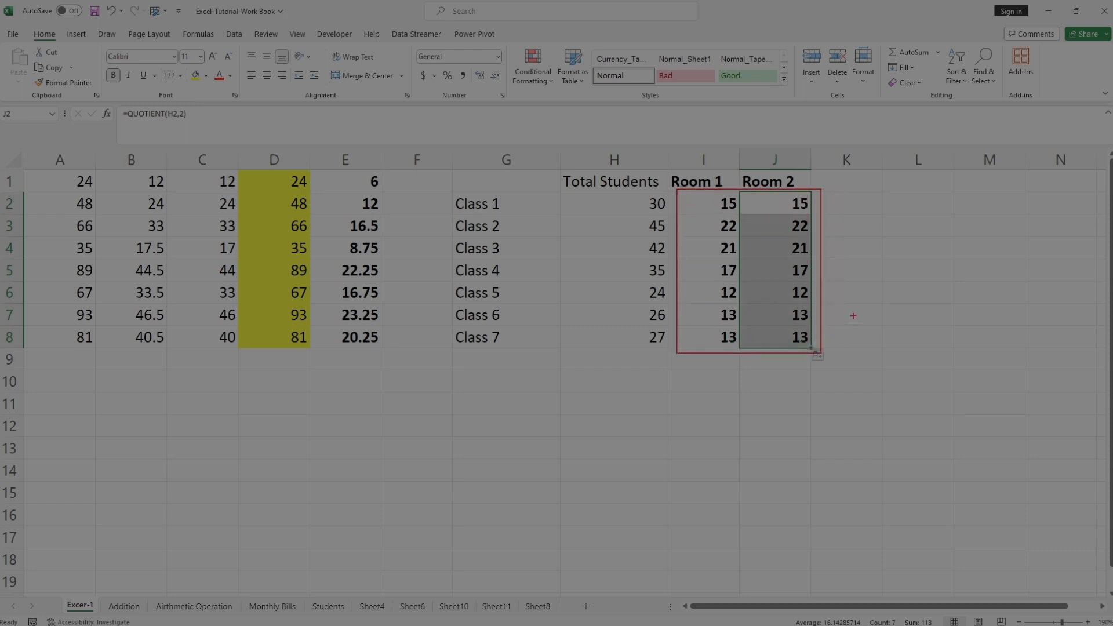
key(Escape)
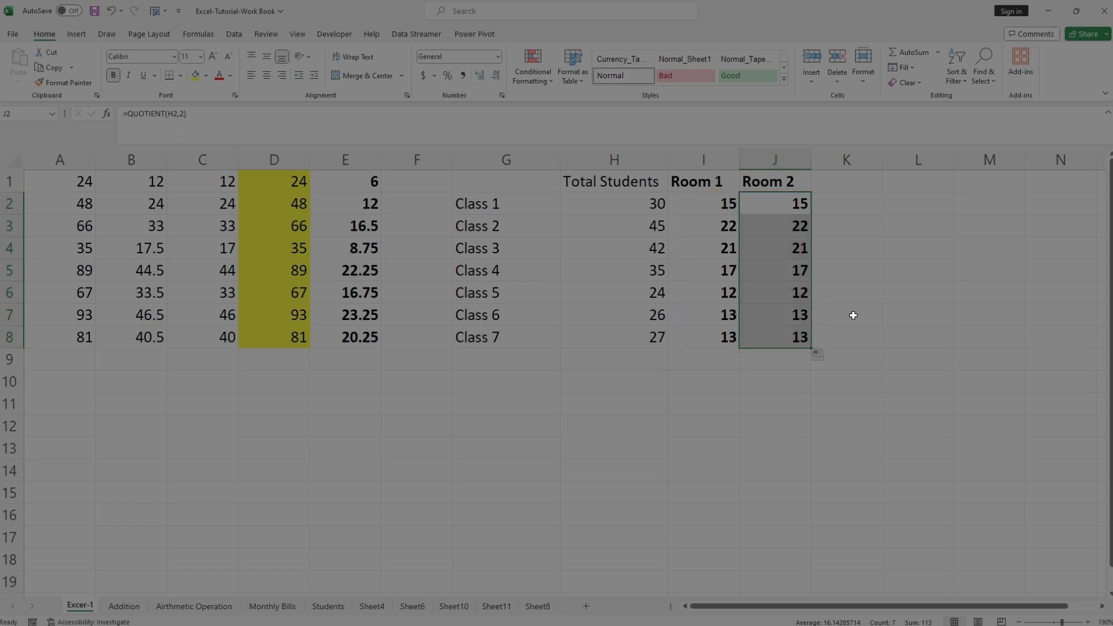
Compare the total students of Class 4 and Class 7 with their Room 1 and Room 2 values
click(644, 269)
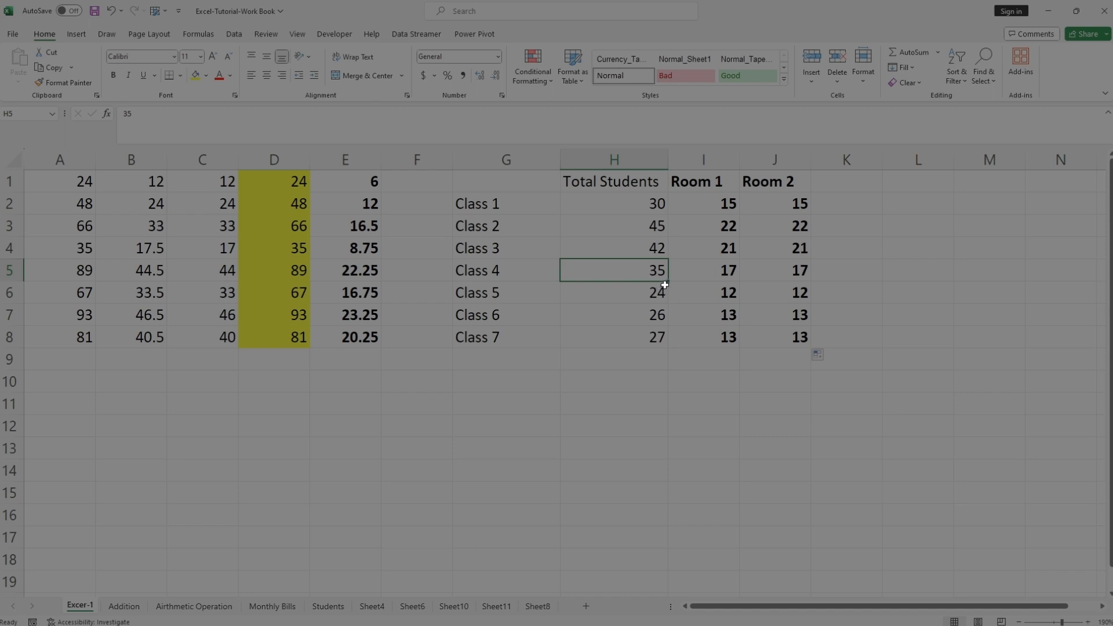
mouse_move(612, 258)
mouse_down()
mouse_move(662, 266)
mouse_move(673, 280)
mouse_move(743, 281)
mouse_up()
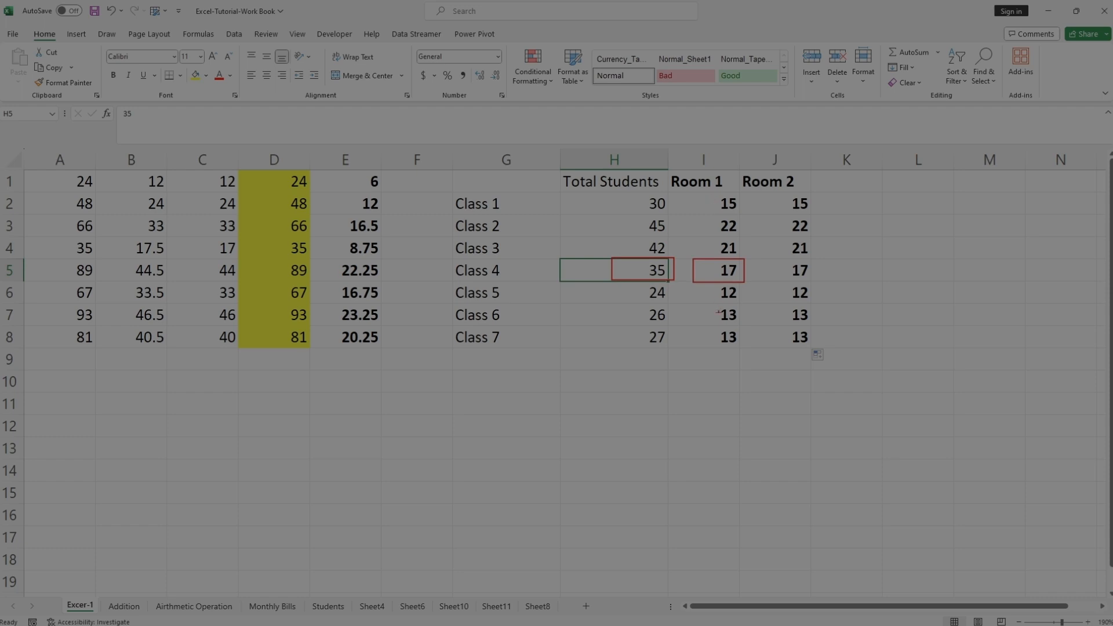
drag(790, 258, 815, 278)
key(Escape)
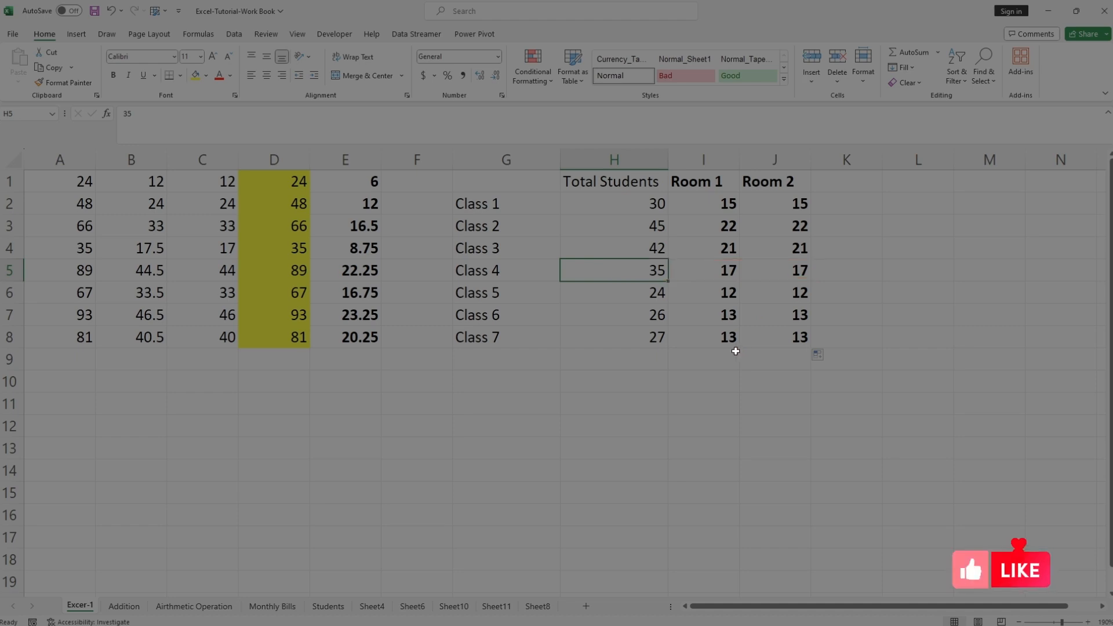
click(660, 339)
drag(689, 323, 751, 350)
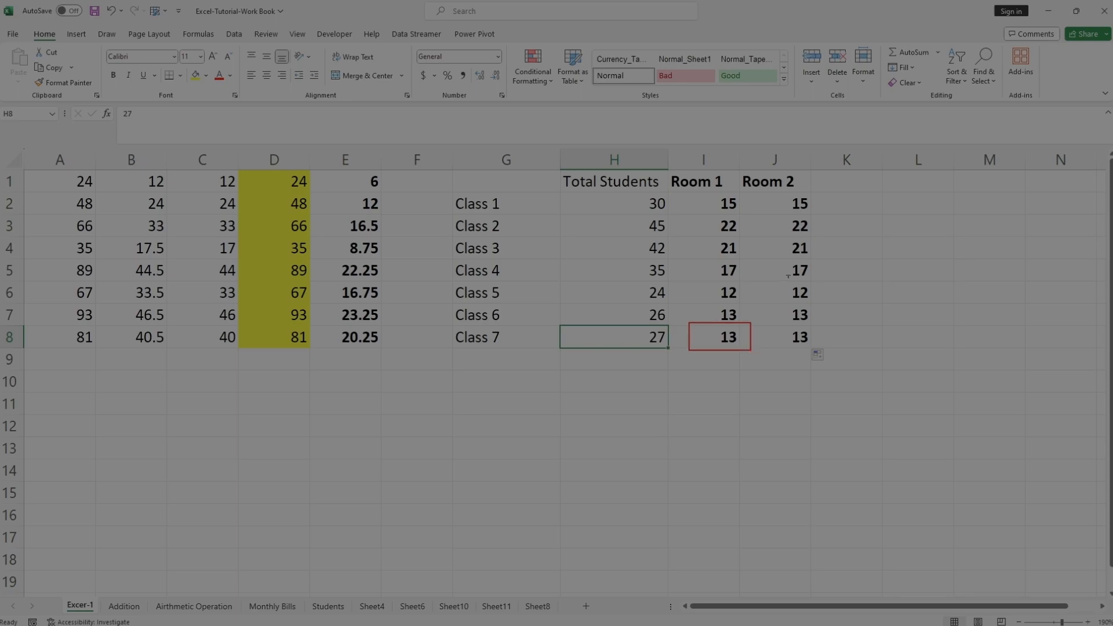